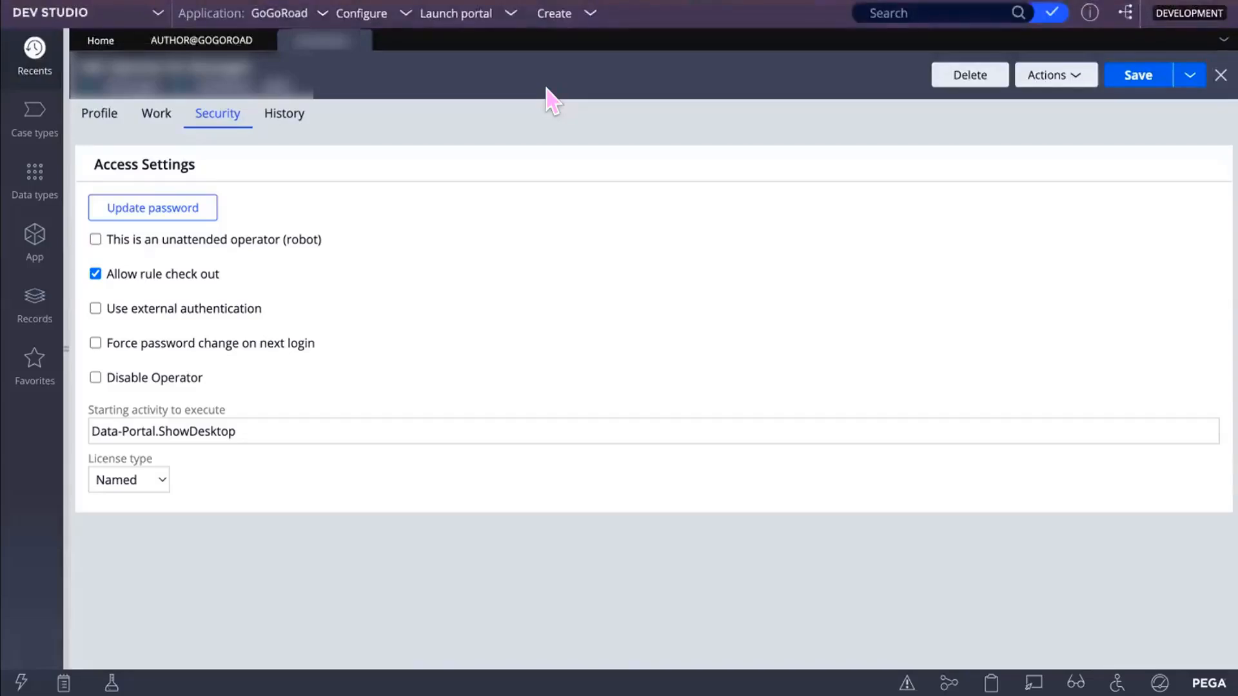
# Step: Switch the operator record to its Profile tab to see the access groups
pyautogui.click(94, 118)
# Step: Set FoodOrder:Authors as the default access group and append a blank access-group row
pyautogui.click(429, 436)
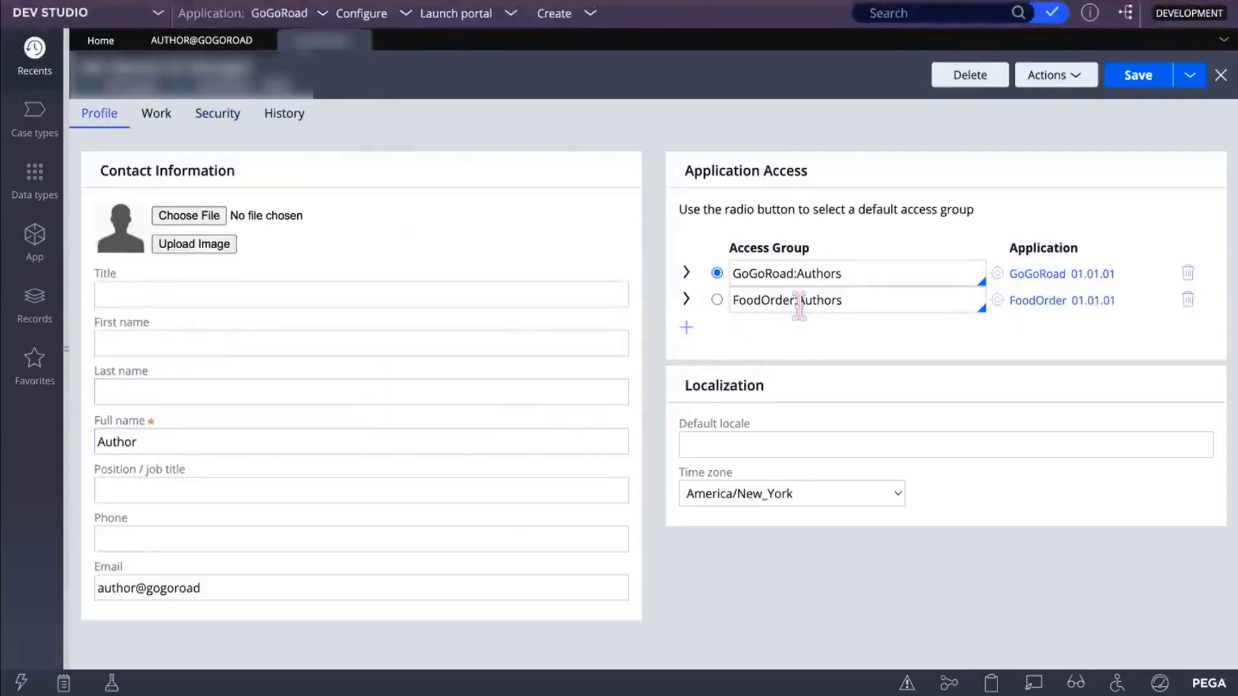
pyautogui.moveTo(845, 301); pyautogui.dragTo(731, 296)
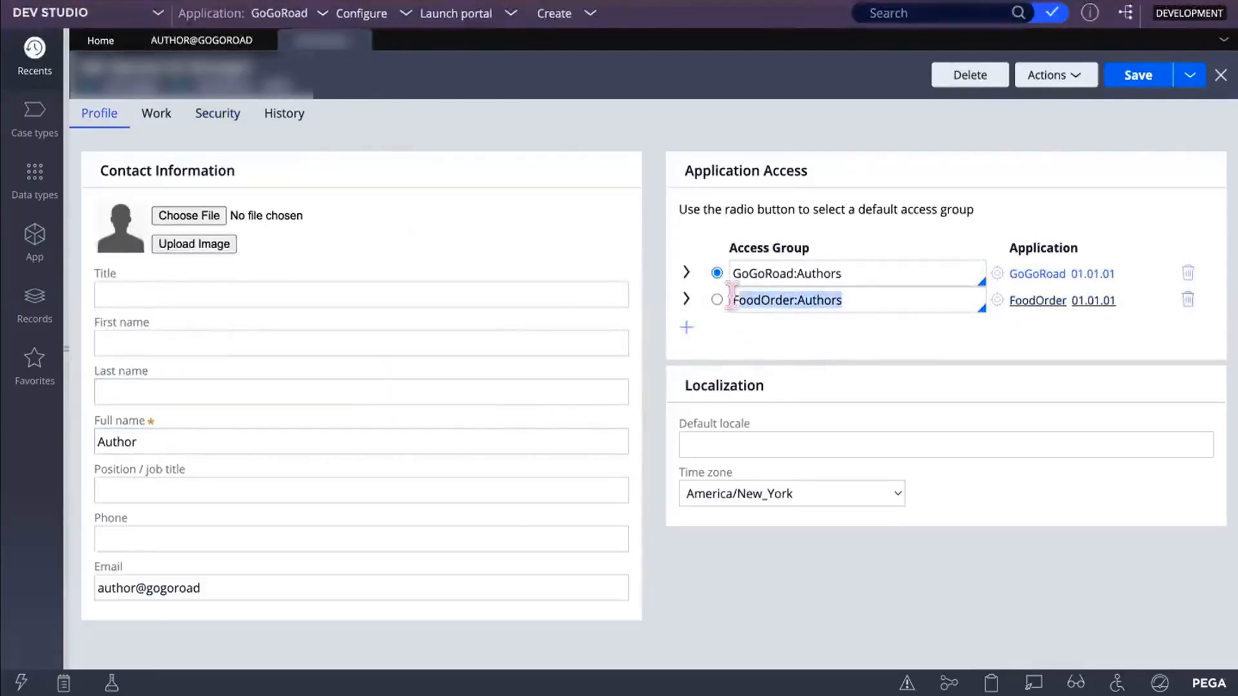
pyautogui.click(791, 328)
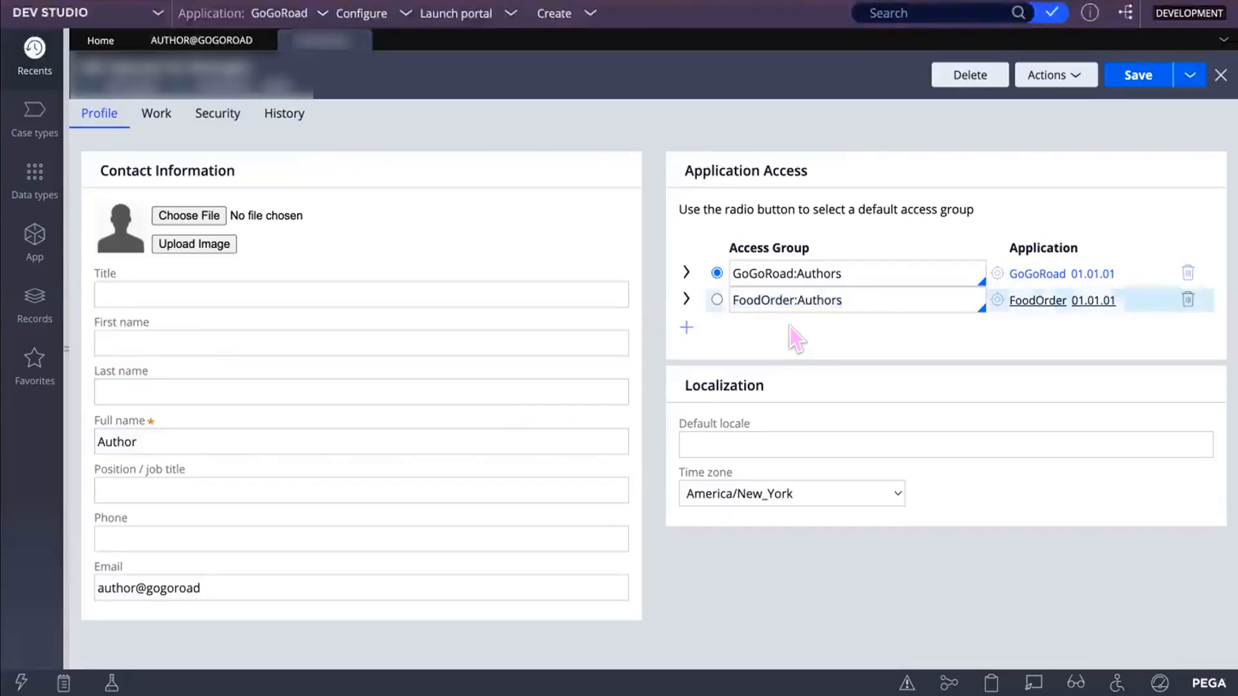
pyautogui.click(717, 299)
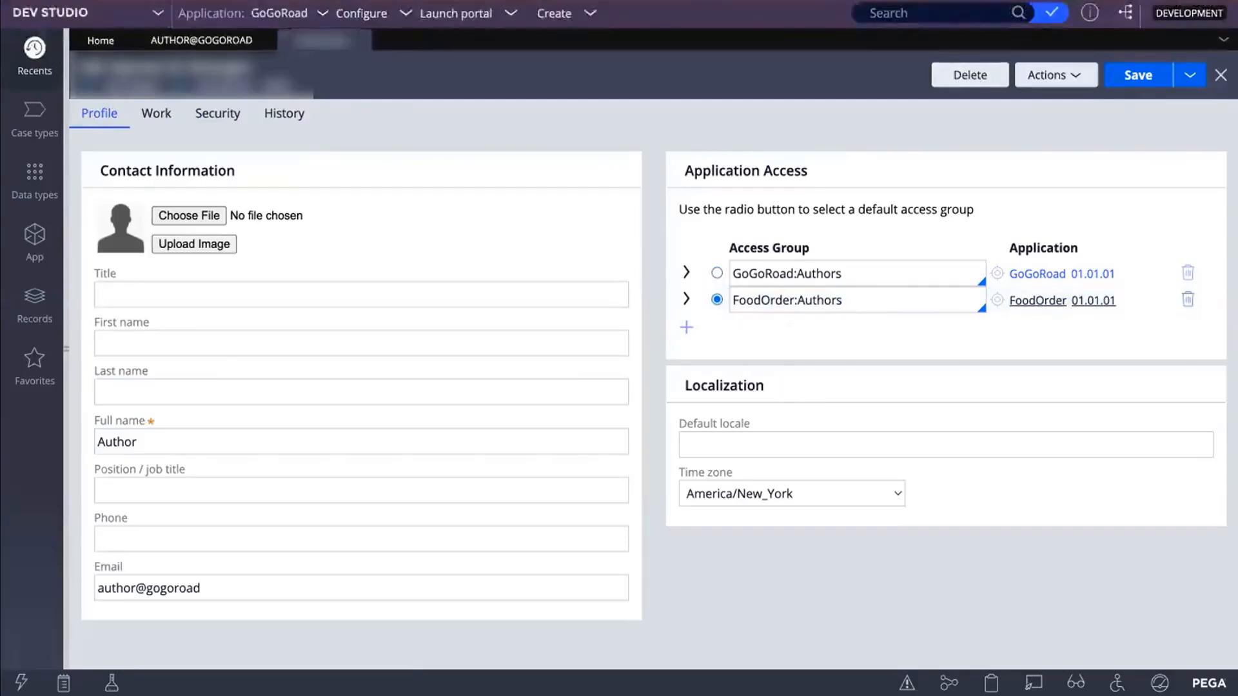
pyautogui.click(686, 328)
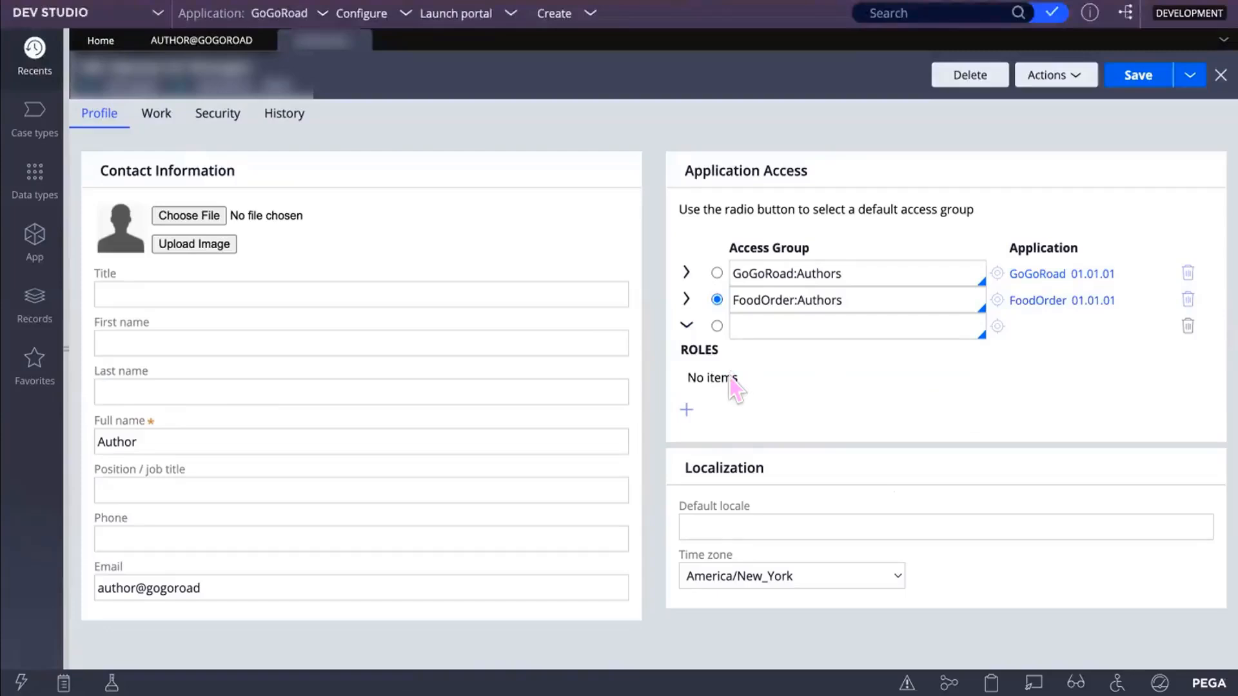
# Step: Delete the extra 'FoodOrder' access-group row and save the operator record
pyautogui.click(754, 324)
pyautogui.write('F')
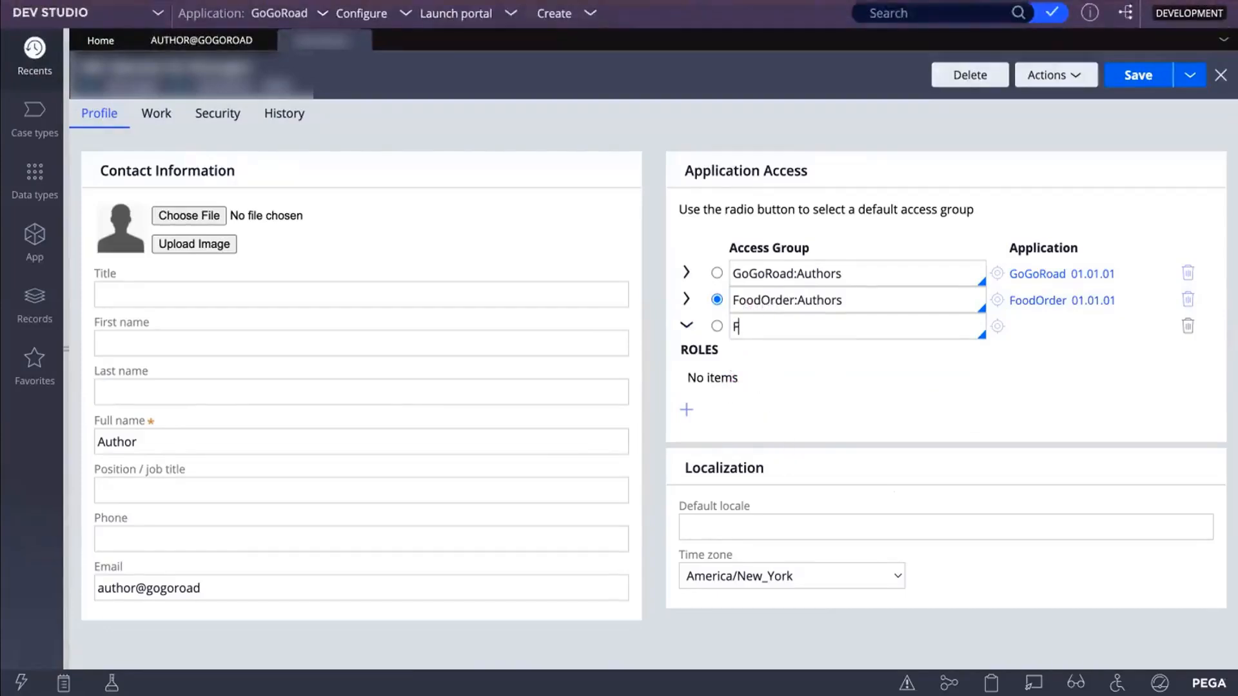
pyautogui.write('oodOrder')
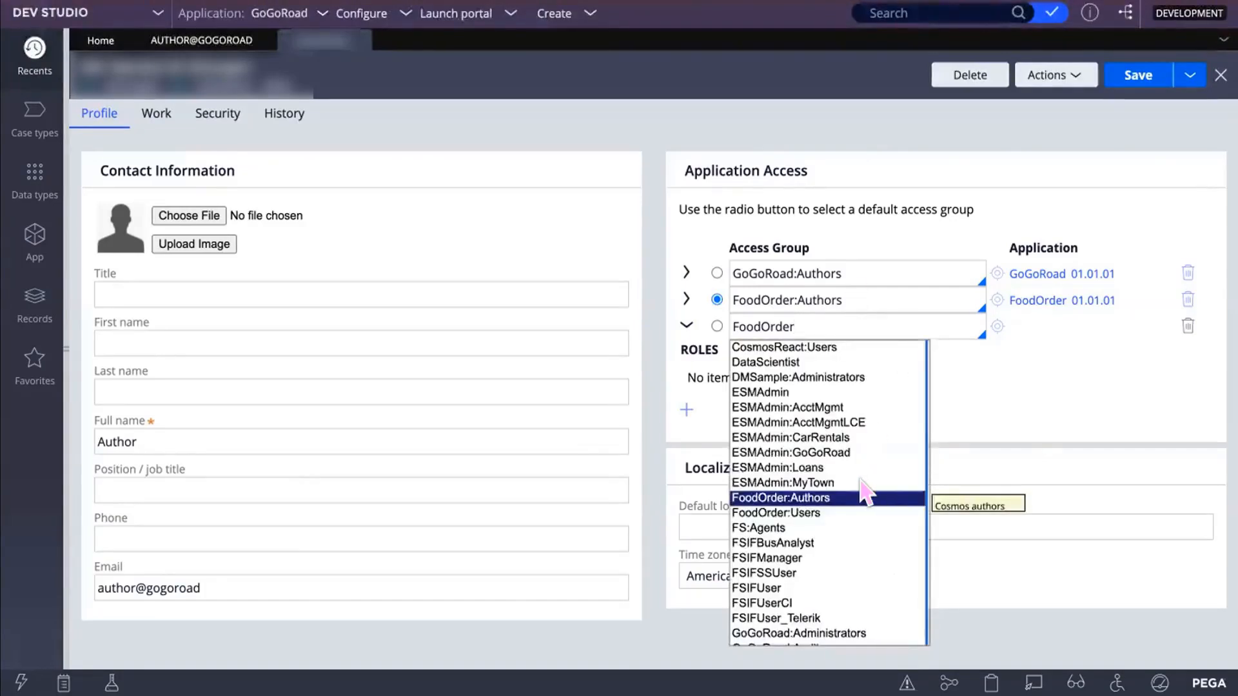
pyautogui.click(1188, 326)
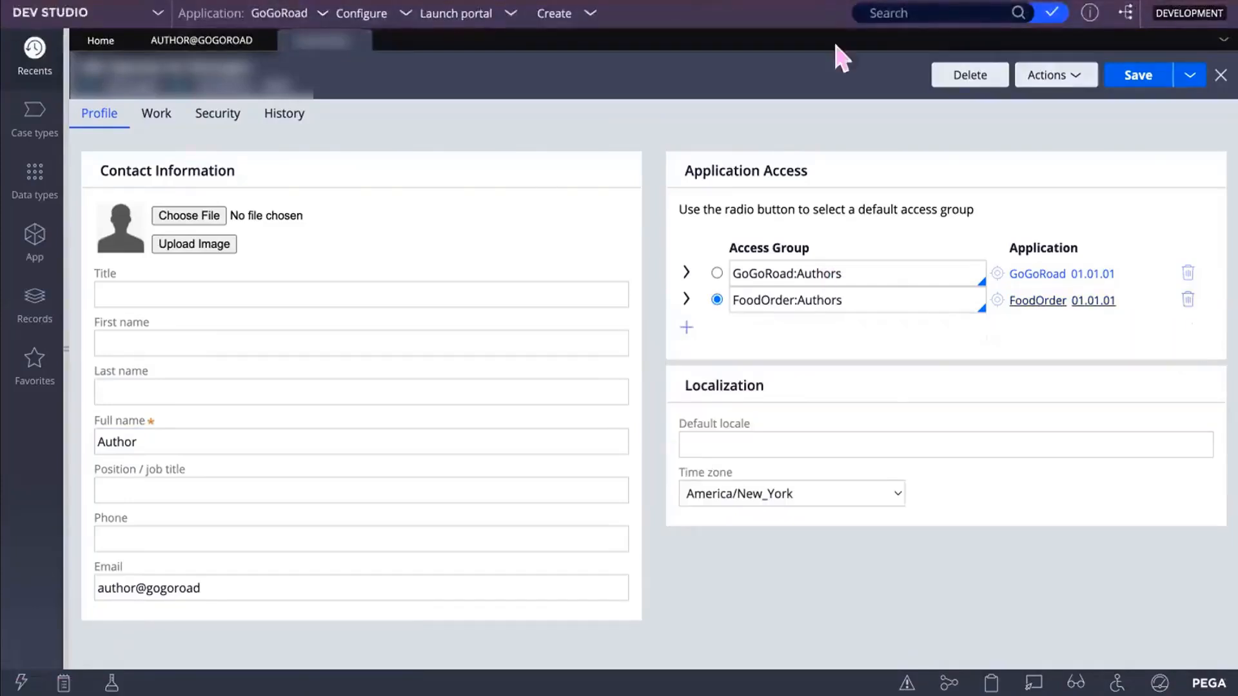
pyautogui.click(1142, 76)
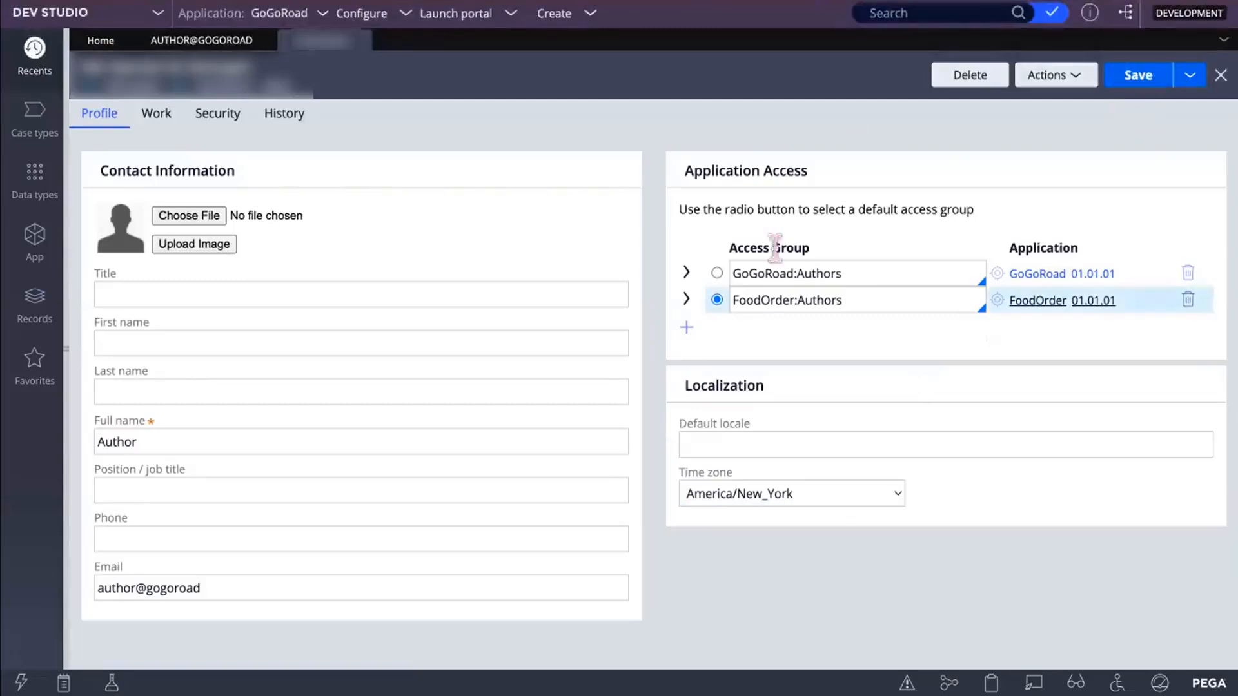
pyautogui.click(756, 416)
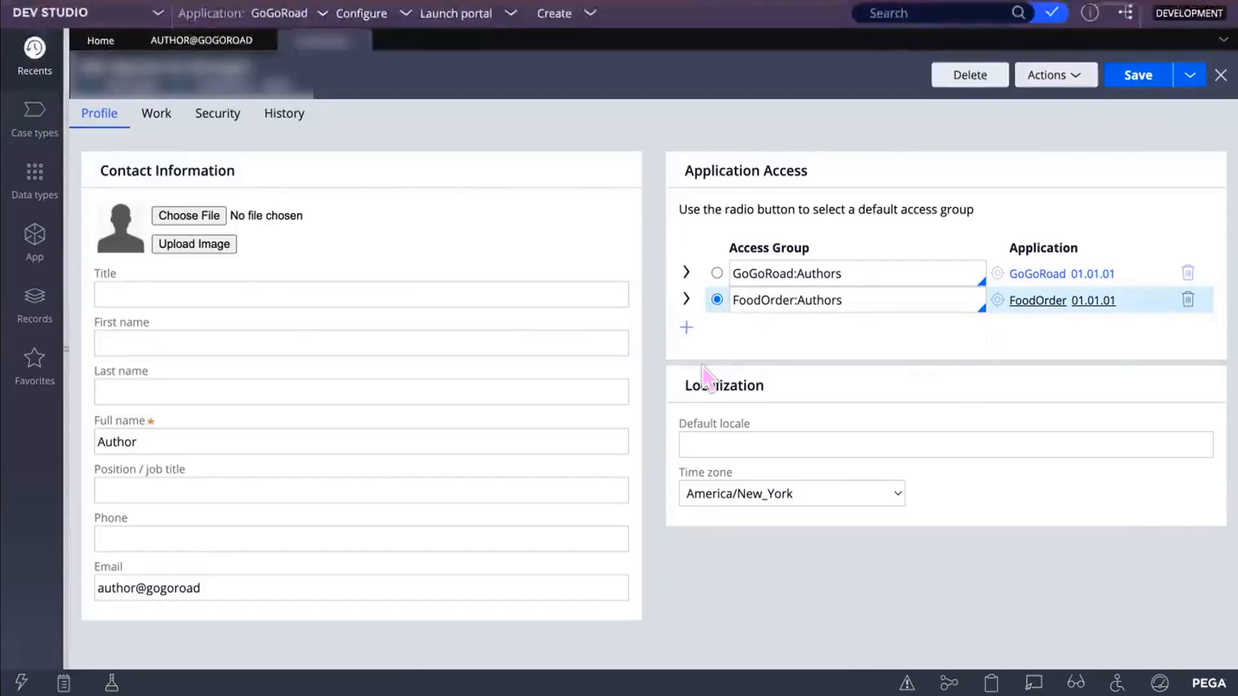
# Step: Log off the portal and log back in with the operator's user name and password
pyautogui.click(42, 640)
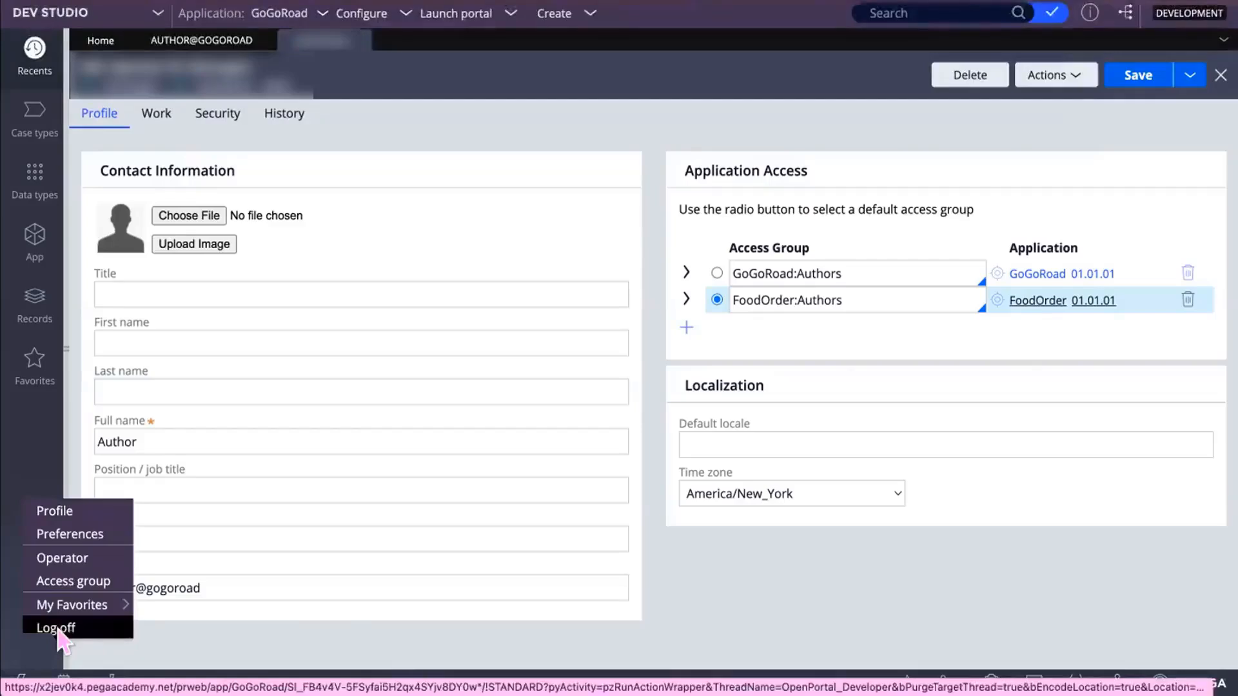
pyautogui.click(56, 628)
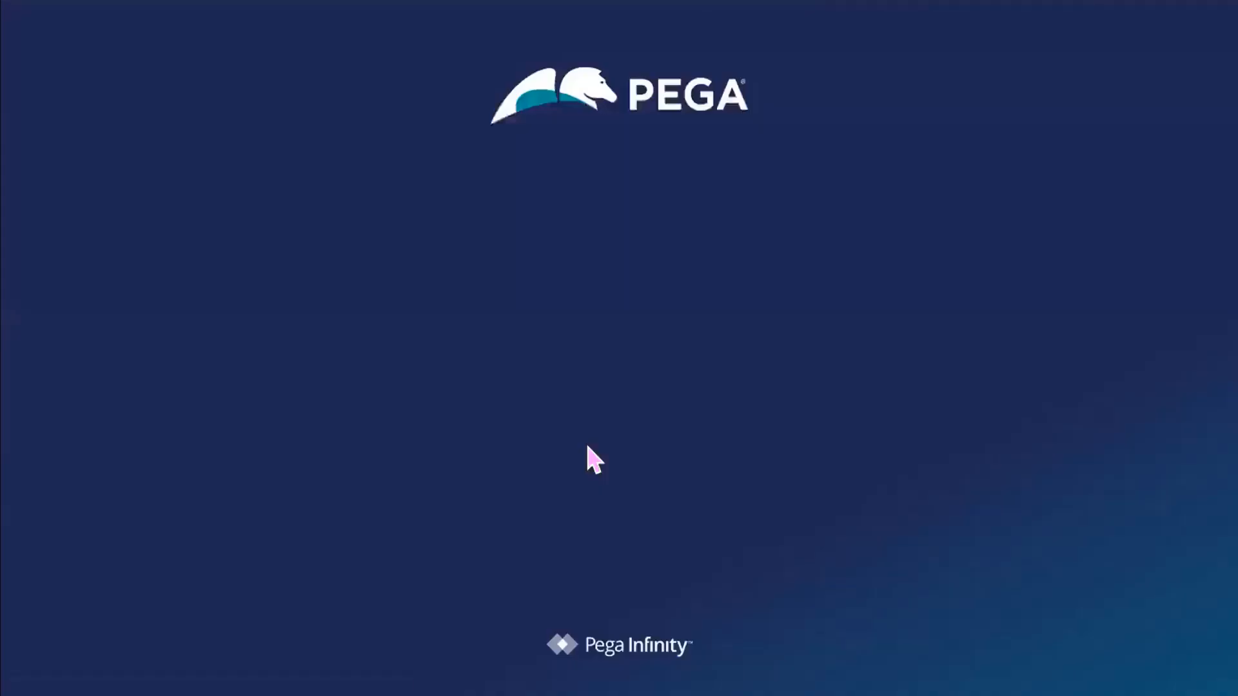
pyautogui.click(512, 277)
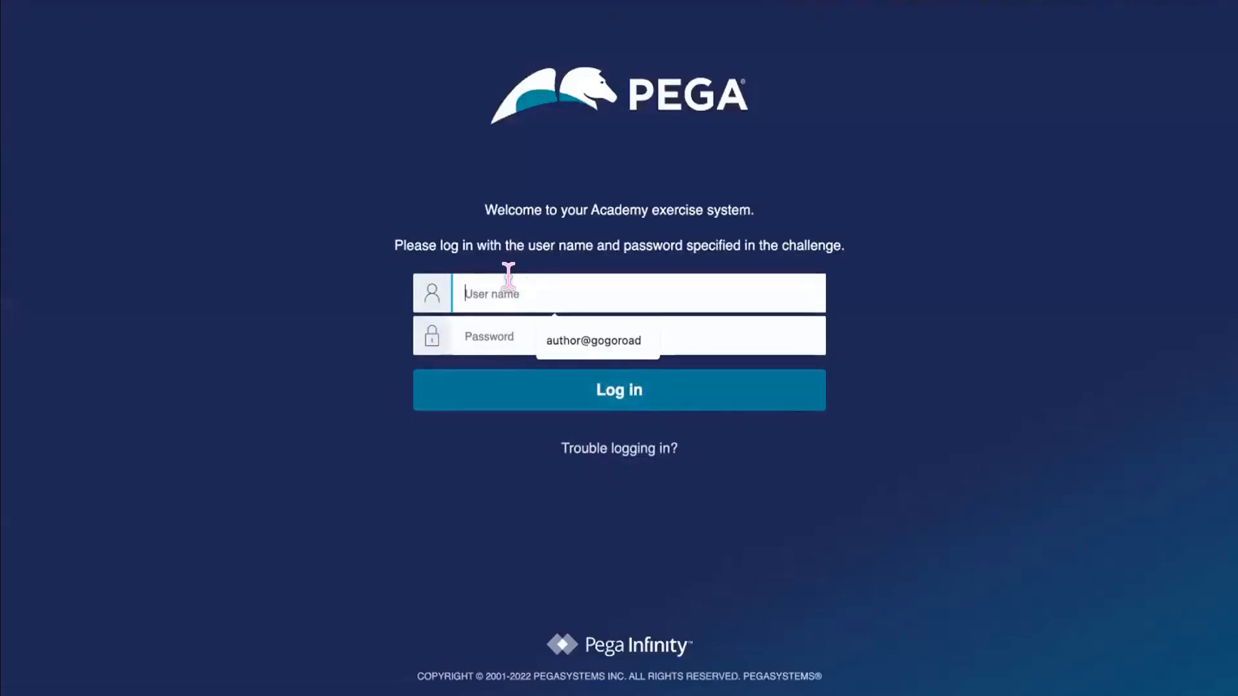
pyautogui.press('Down')
pyautogui.press('Return')
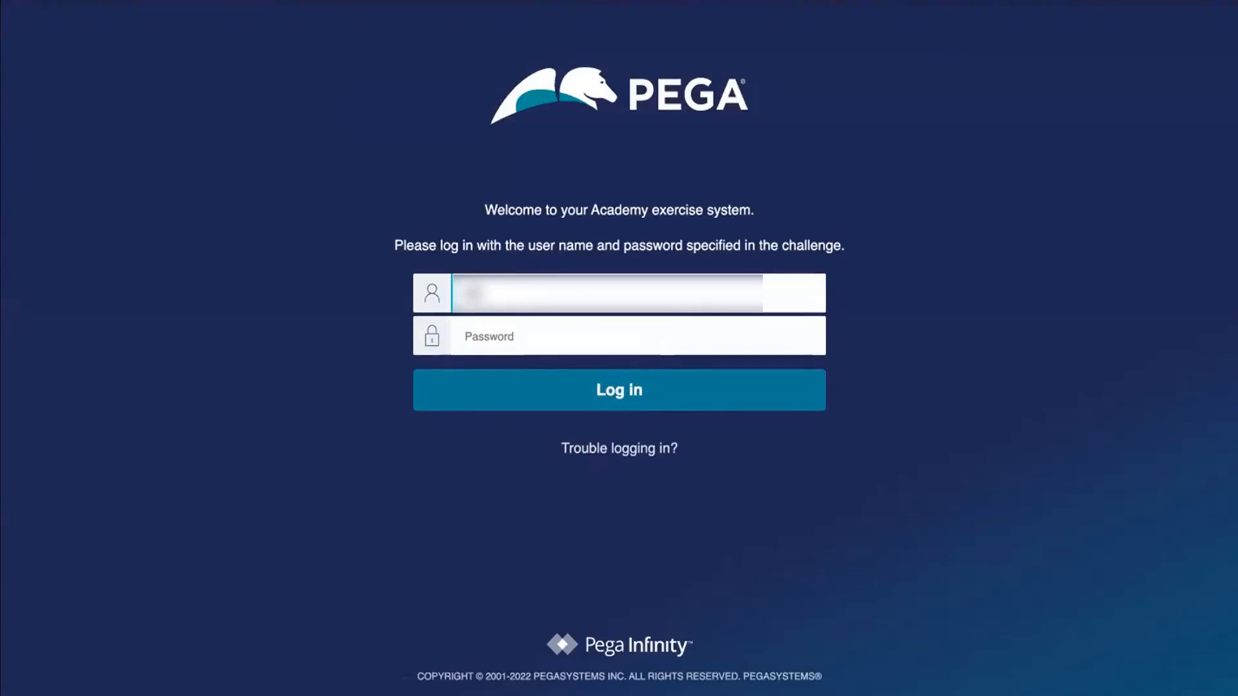
pyautogui.write('hor@gogo')
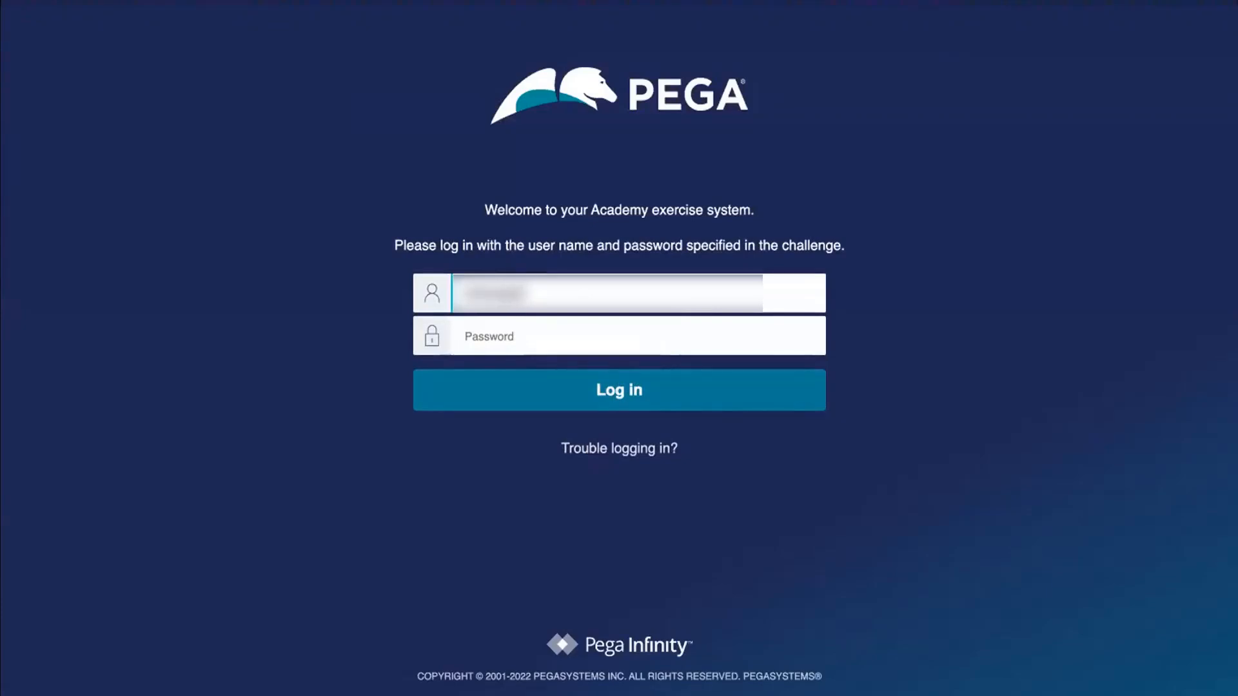
pyautogui.click(495, 335)
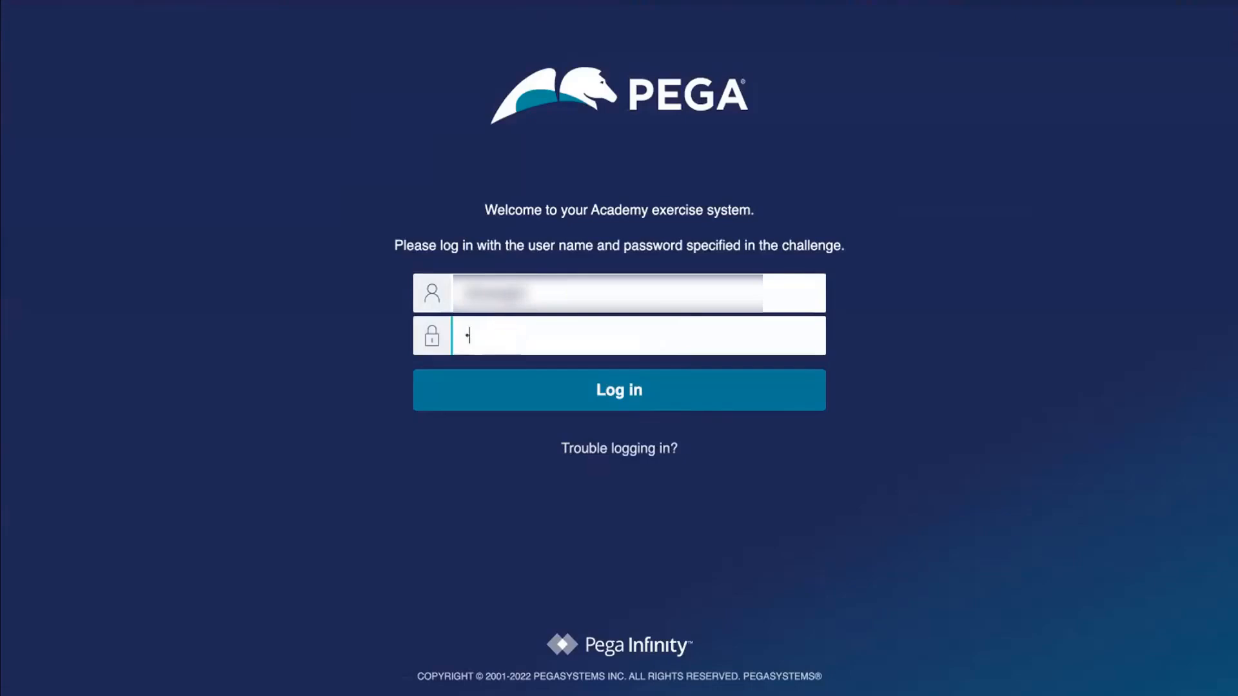
pyautogui.press('Return')
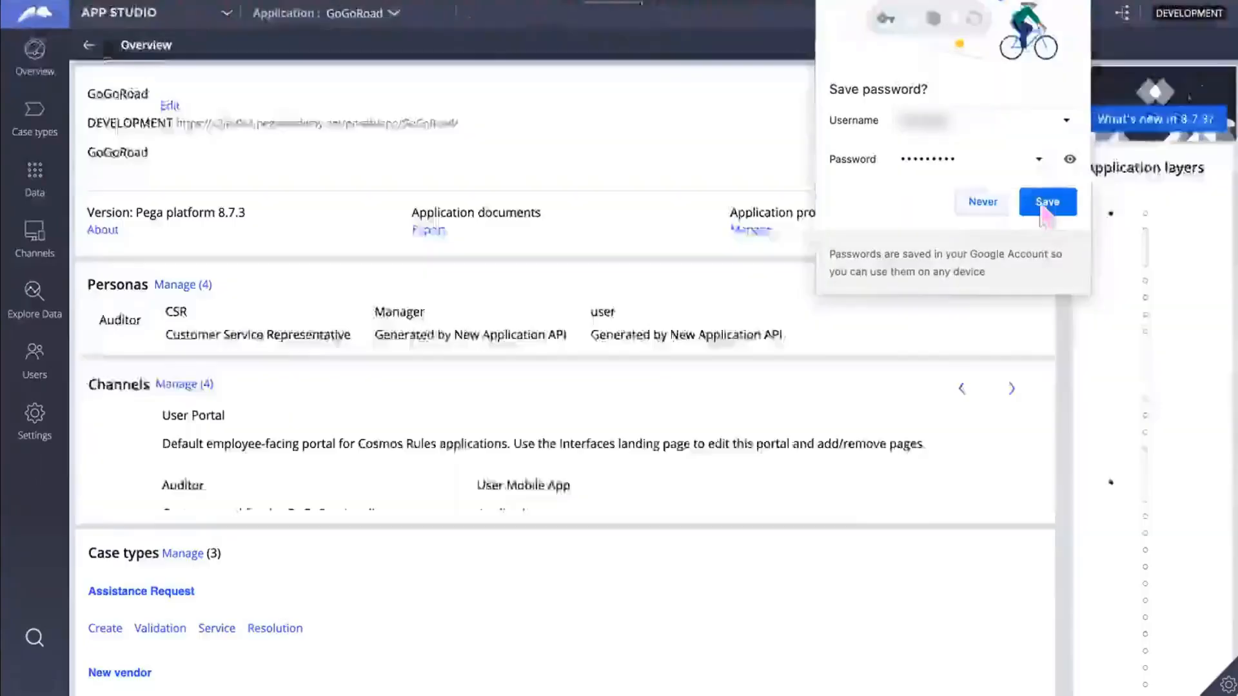
# Step: Decline the browser's save-password offer and switch from App Studio to Dev Studio
pyautogui.click(985, 203)
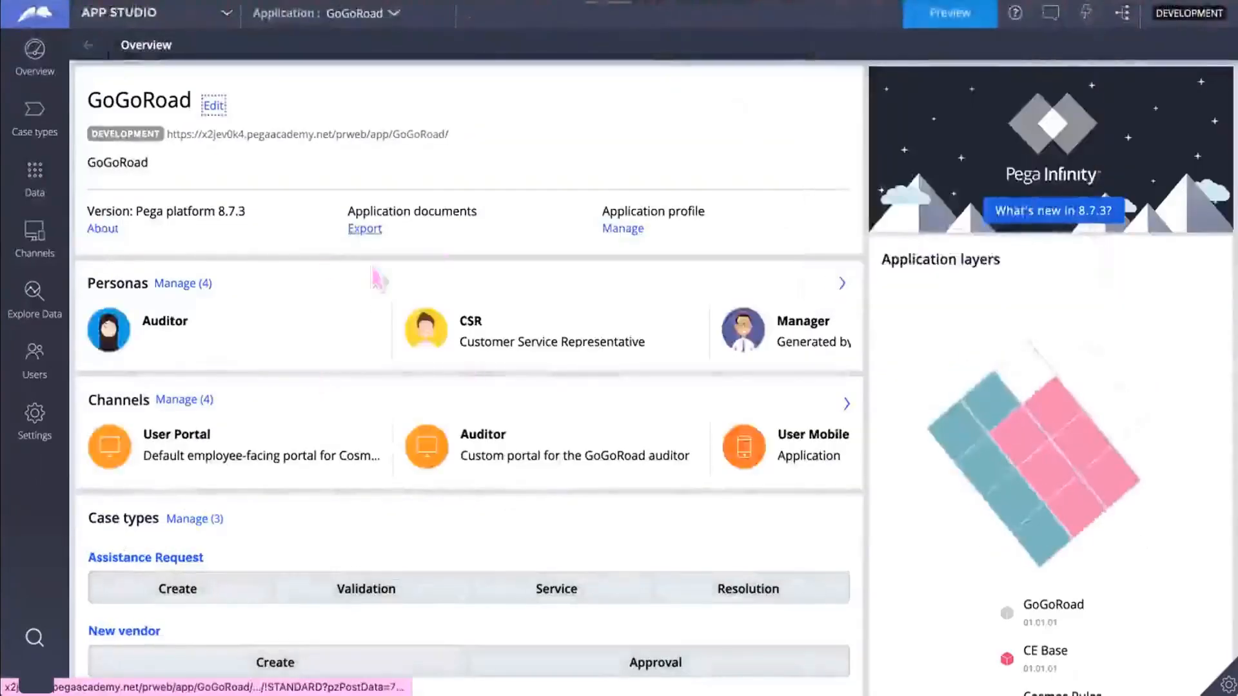
pyautogui.click(221, 19)
pyautogui.click(132, 69)
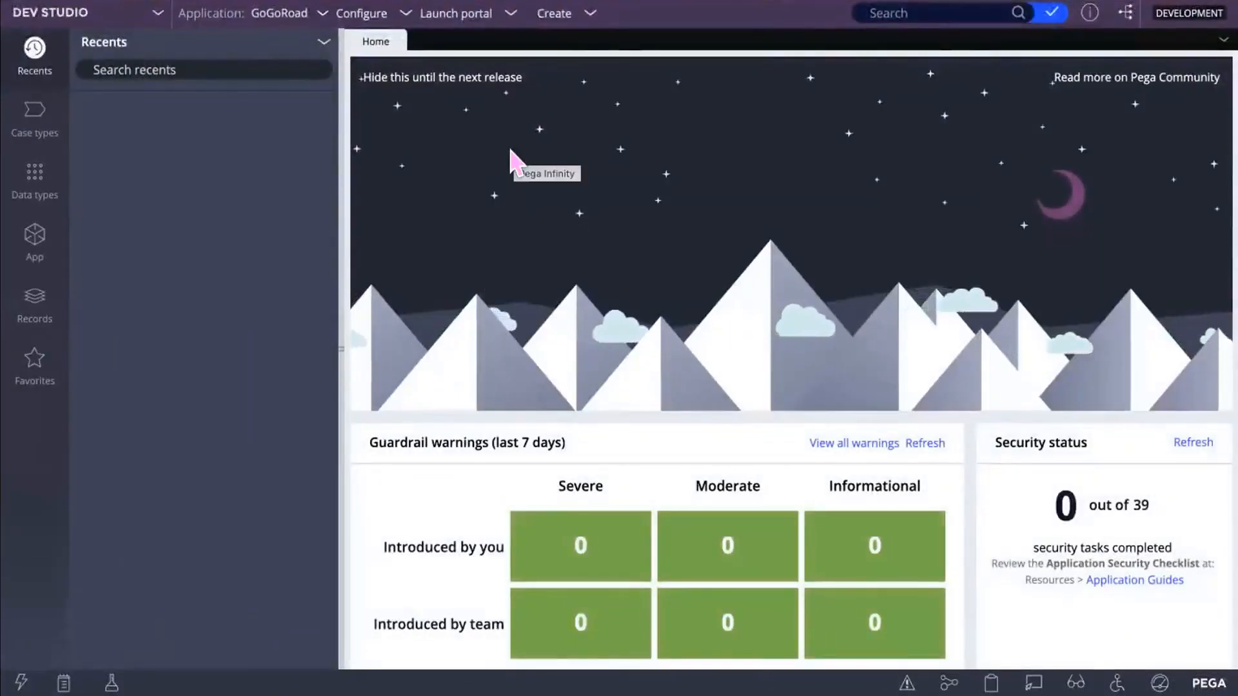
# Step: Switch the working application to FoodOrder via Application > Switch Application
pyautogui.click(322, 16)
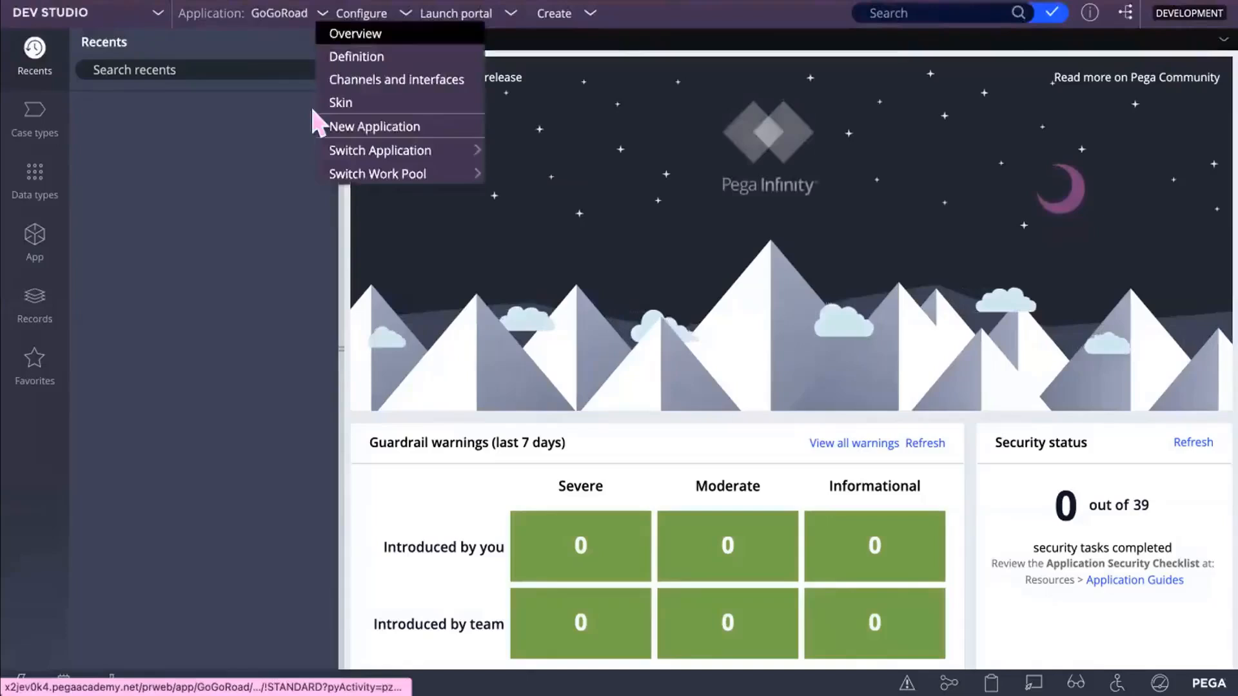
pyautogui.moveTo(319, 152)
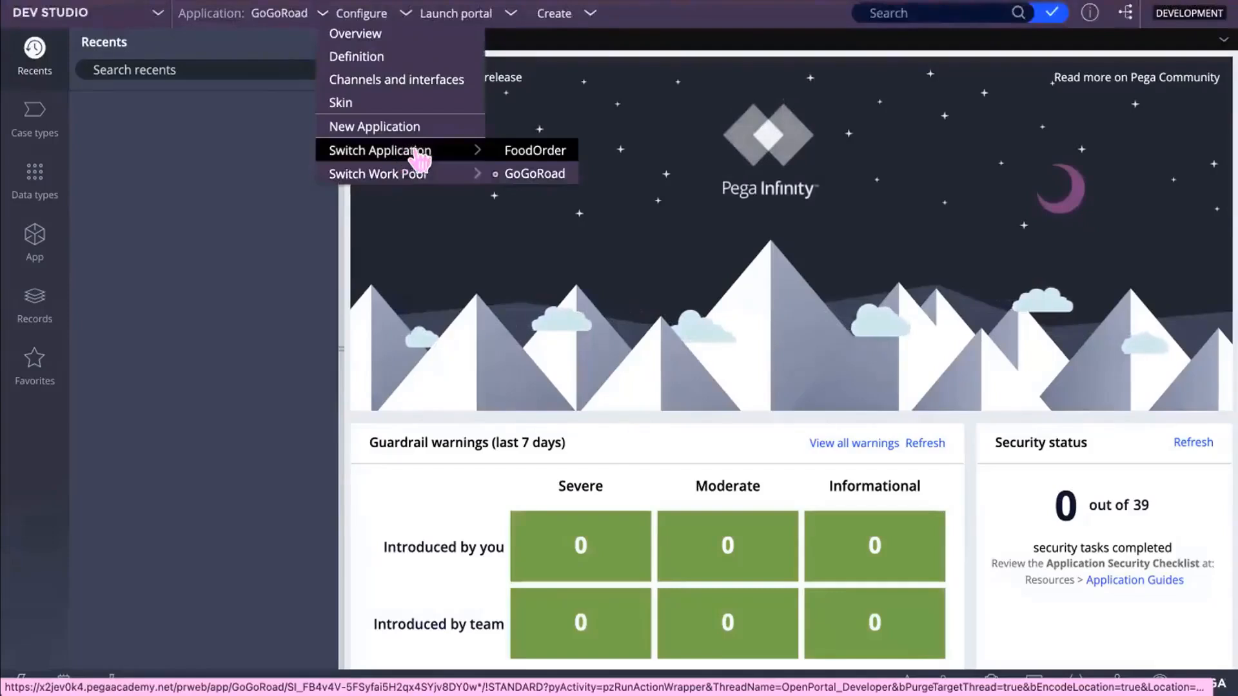
pyautogui.click(528, 152)
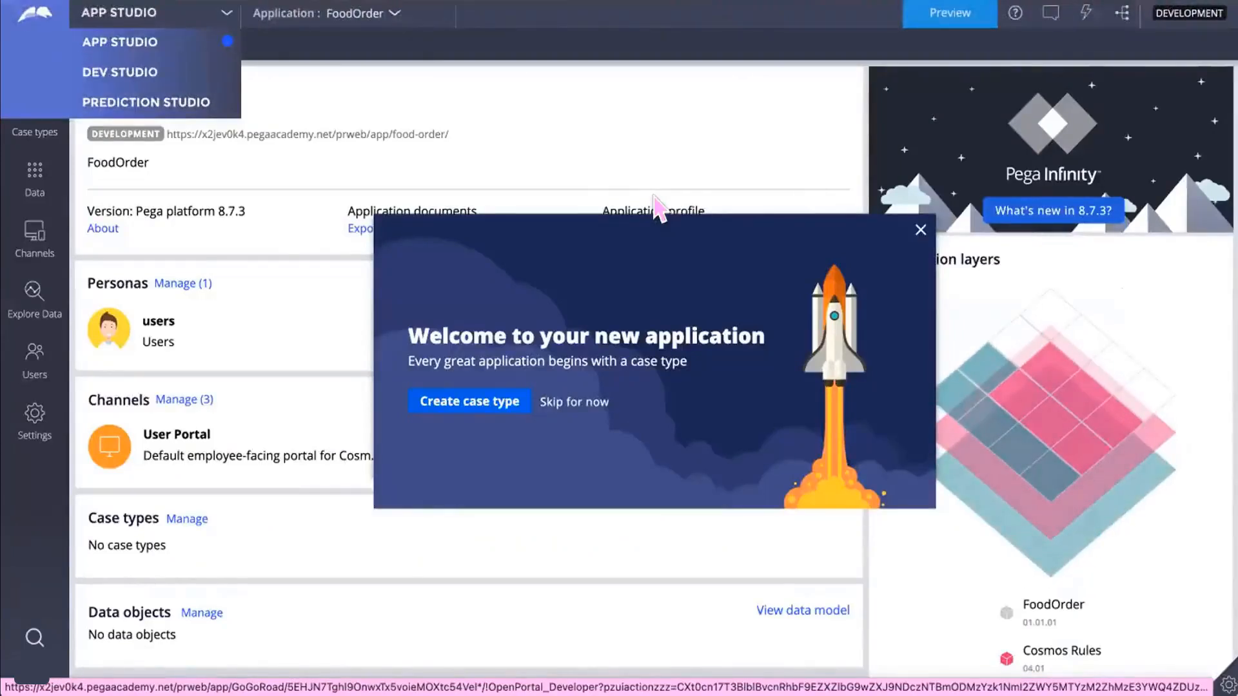
# Step: Close the FoodOrder welcome dialog and switch from App Studio back to Dev Studio
pyautogui.click(921, 229)
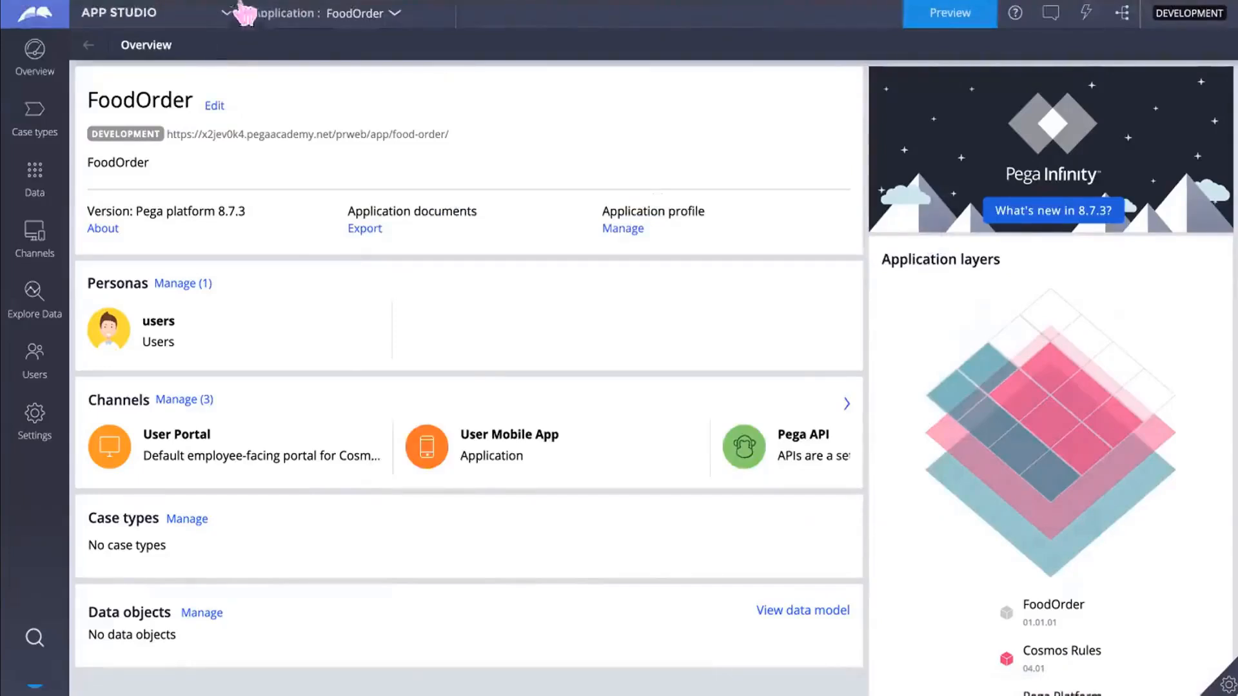
pyautogui.click(227, 19)
pyautogui.click(113, 71)
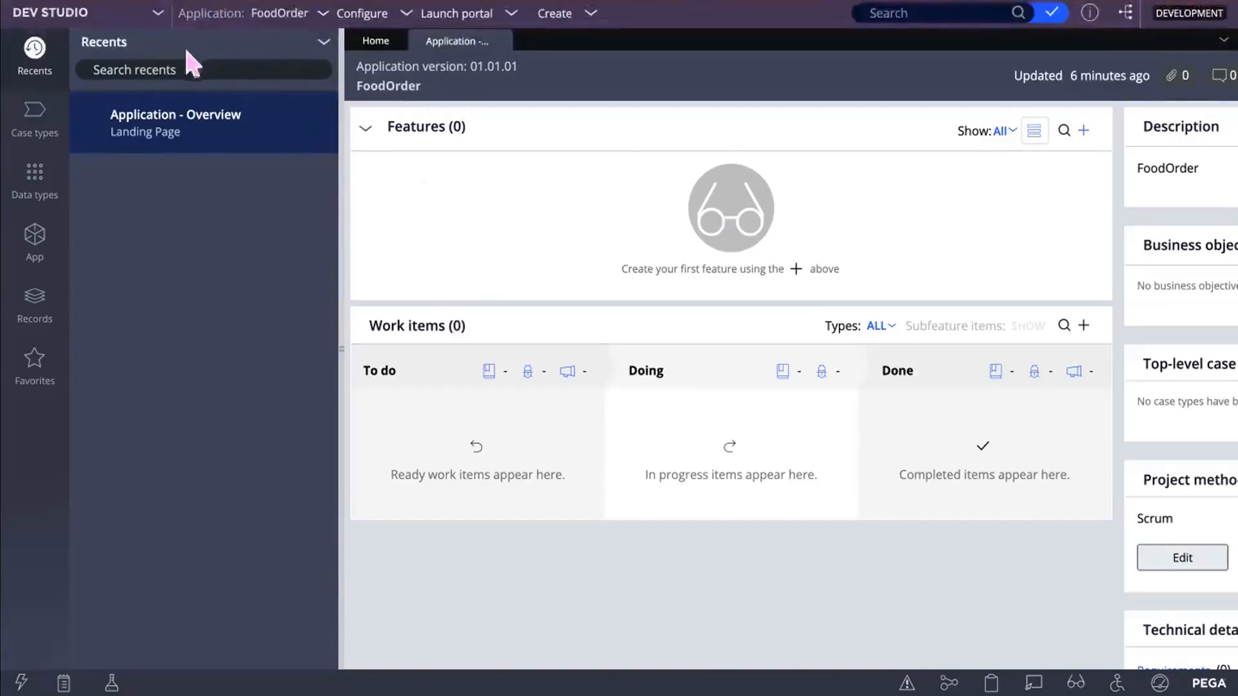
# Step: Open the App Explorer listing FoodOrder's classes, including KFC-FoodOrder-Work and SysAdmin
pyautogui.click(38, 239)
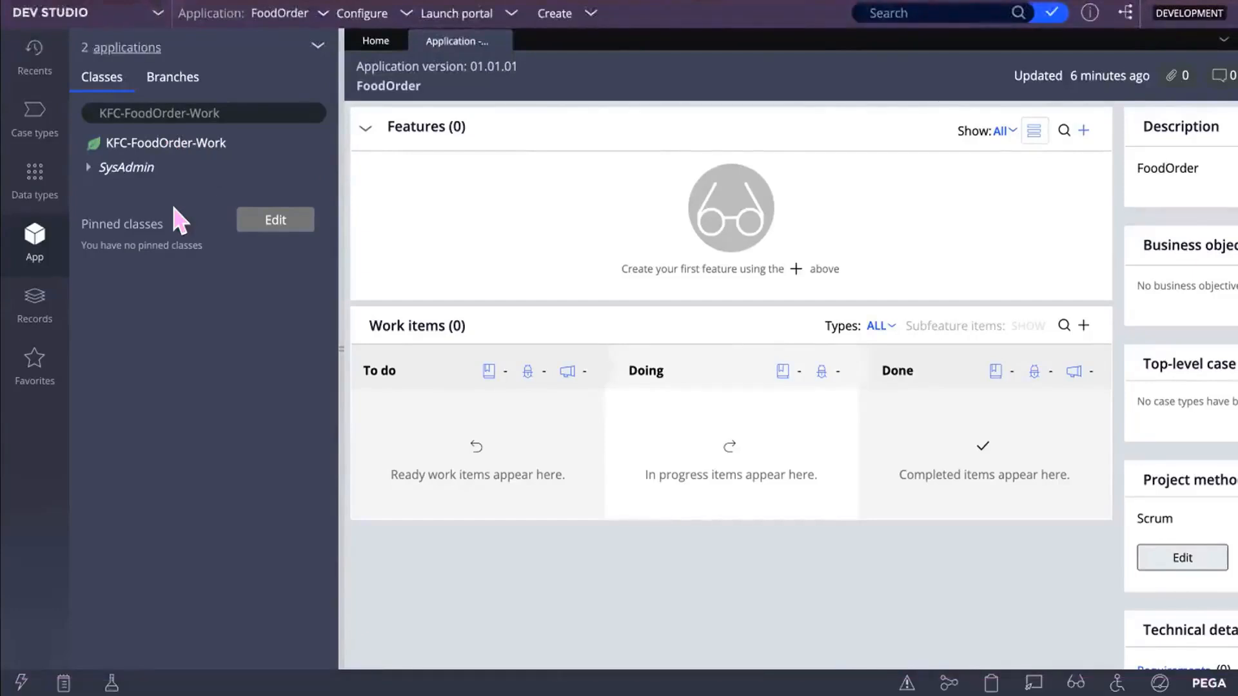
# Step: Show the empty Instances list for KFC-FoodOrder-Work and bring up its context menu
pyautogui.click(182, 143)
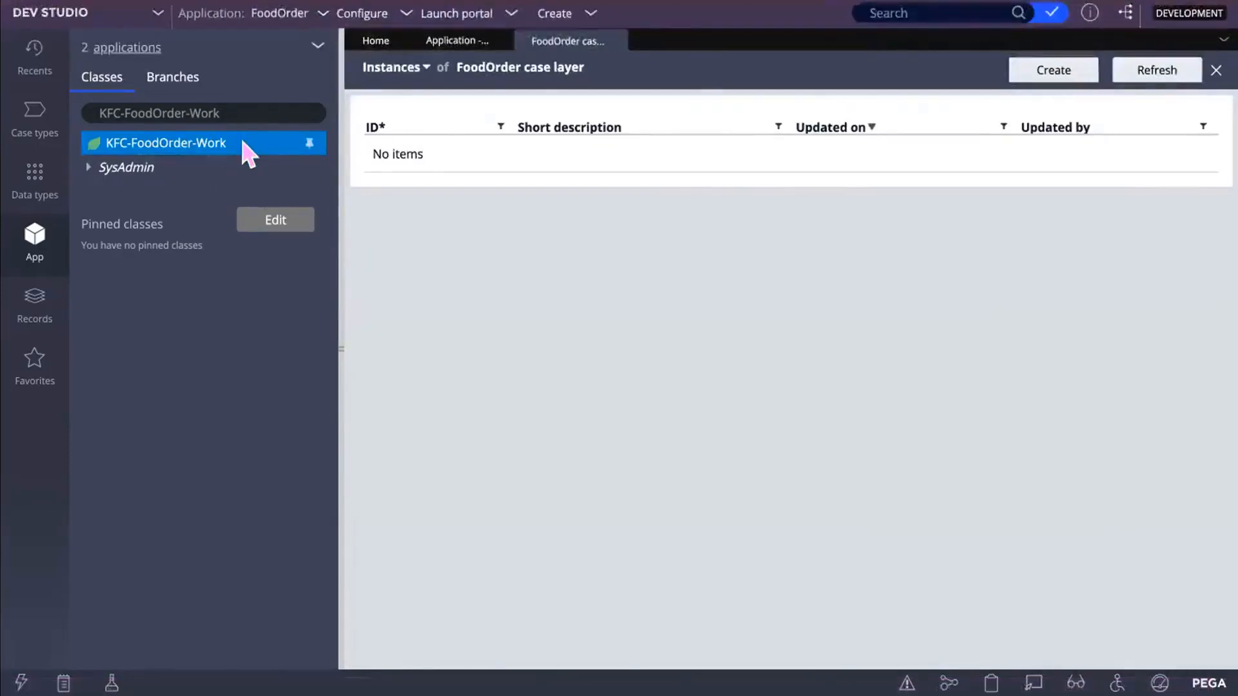
pyautogui.click(245, 152)
pyautogui.rightClick(245, 151)
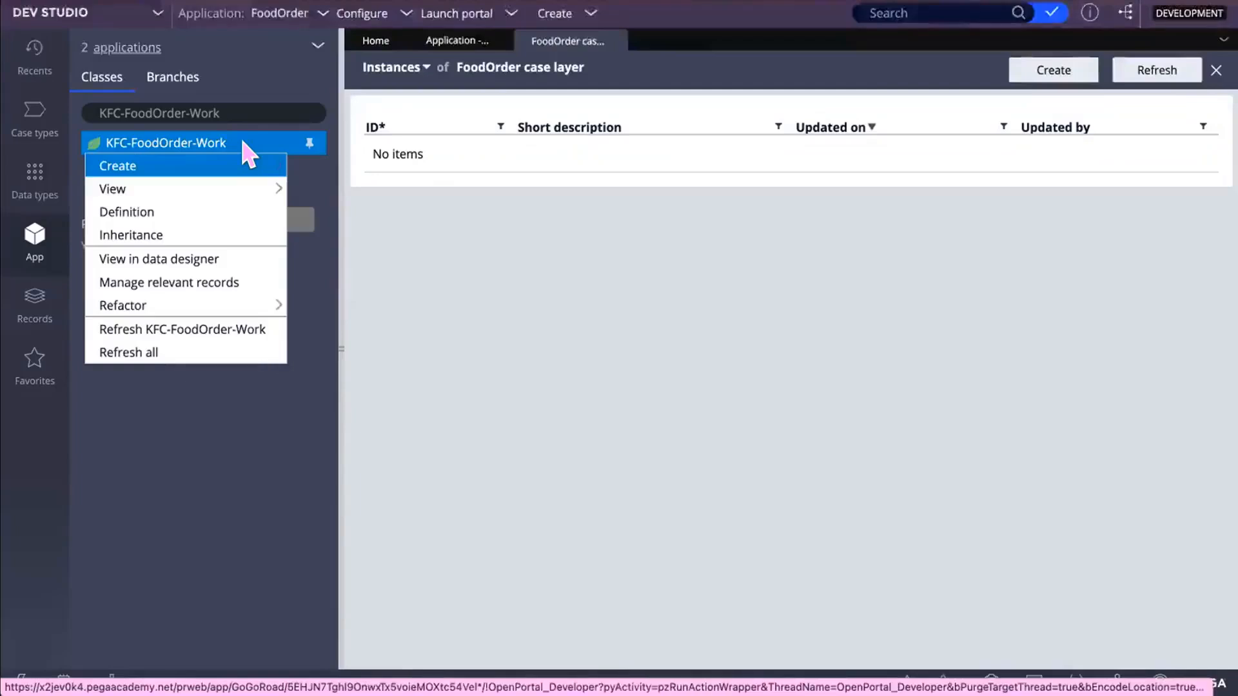
# Step: Open the KFC-FoodOrder-Work class definition and test its connection to pegadata.pc_KFC_FoodOrder_Work
pyautogui.click(185, 212)
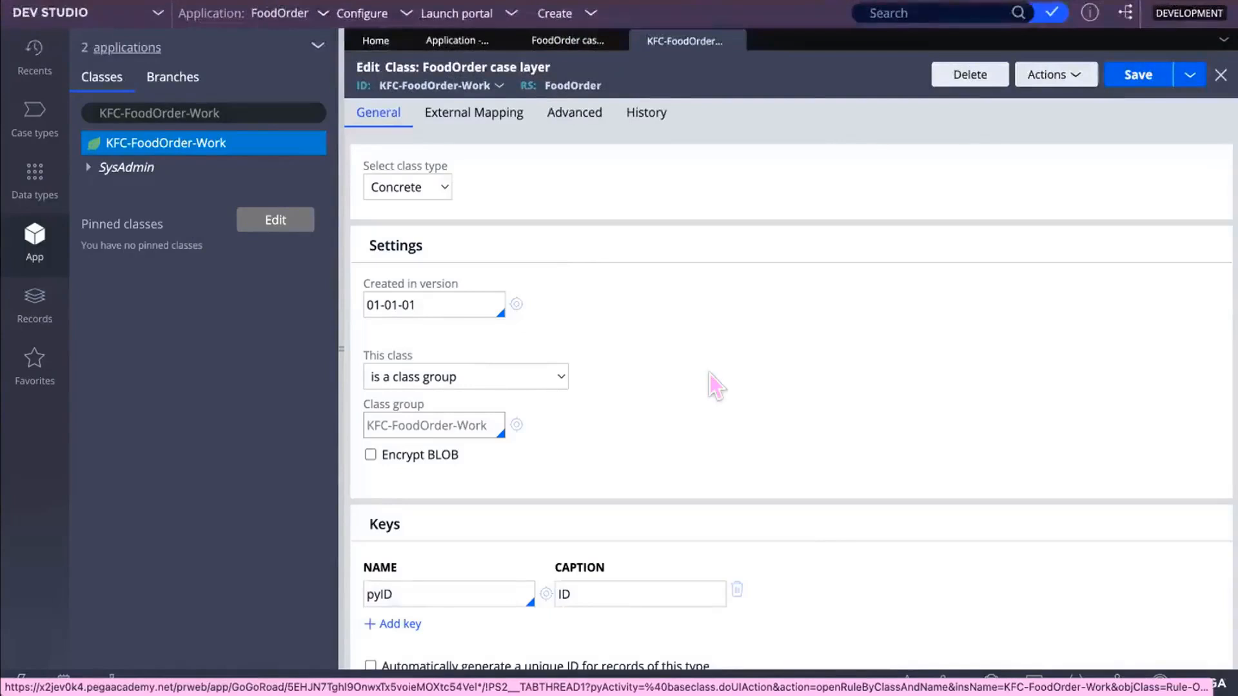
pyautogui.scroll(-4, 710, 374)
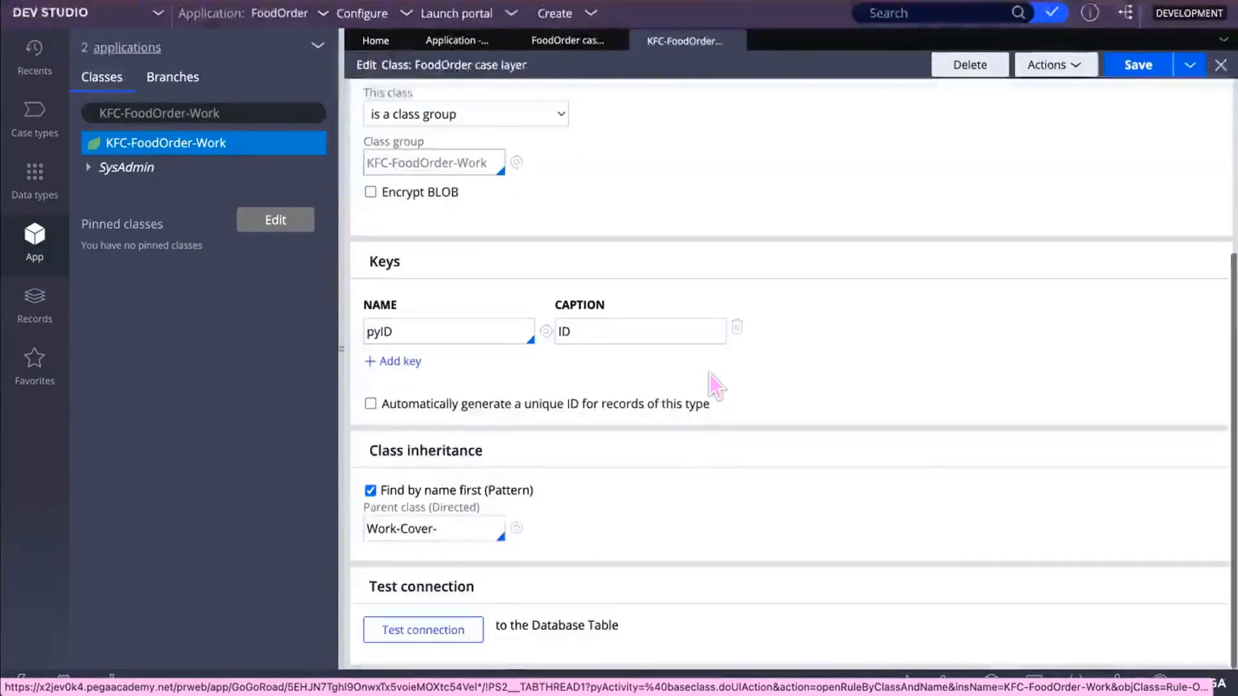
pyautogui.click(442, 630)
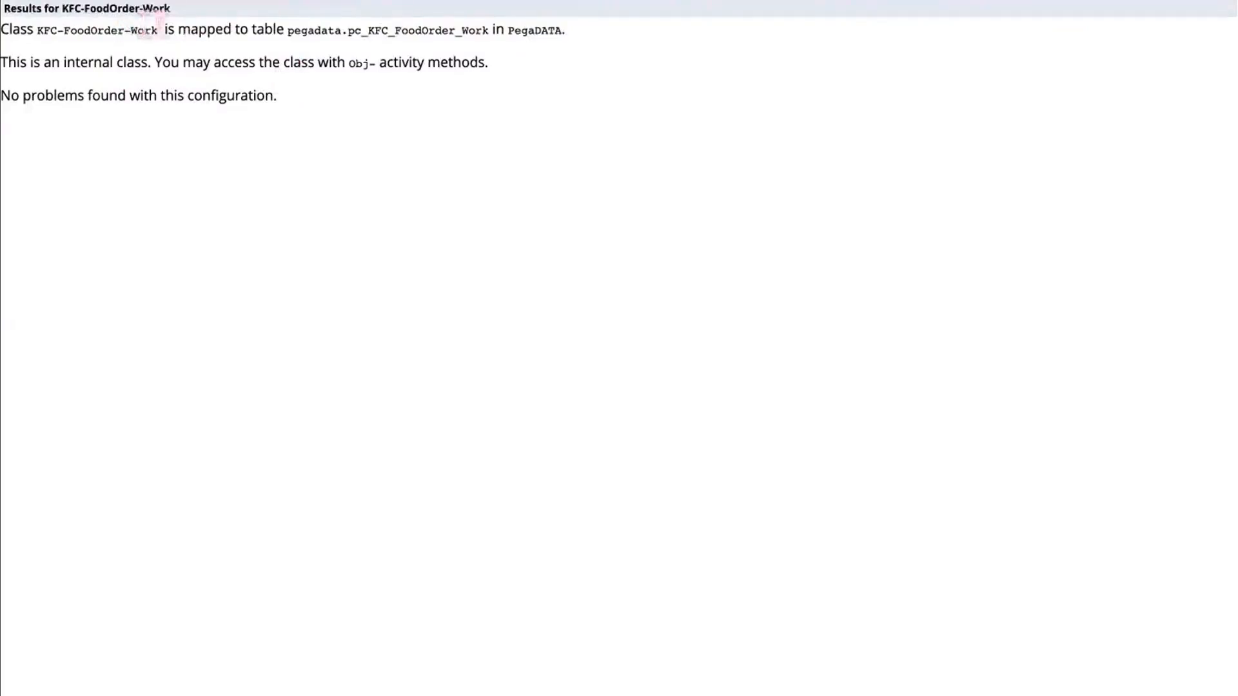
# Step: In the connection results, highlight the class name and its mapped table pegadata.pc_KFC_FoodOrder_Work
pyautogui.doubleClick(150, 31)
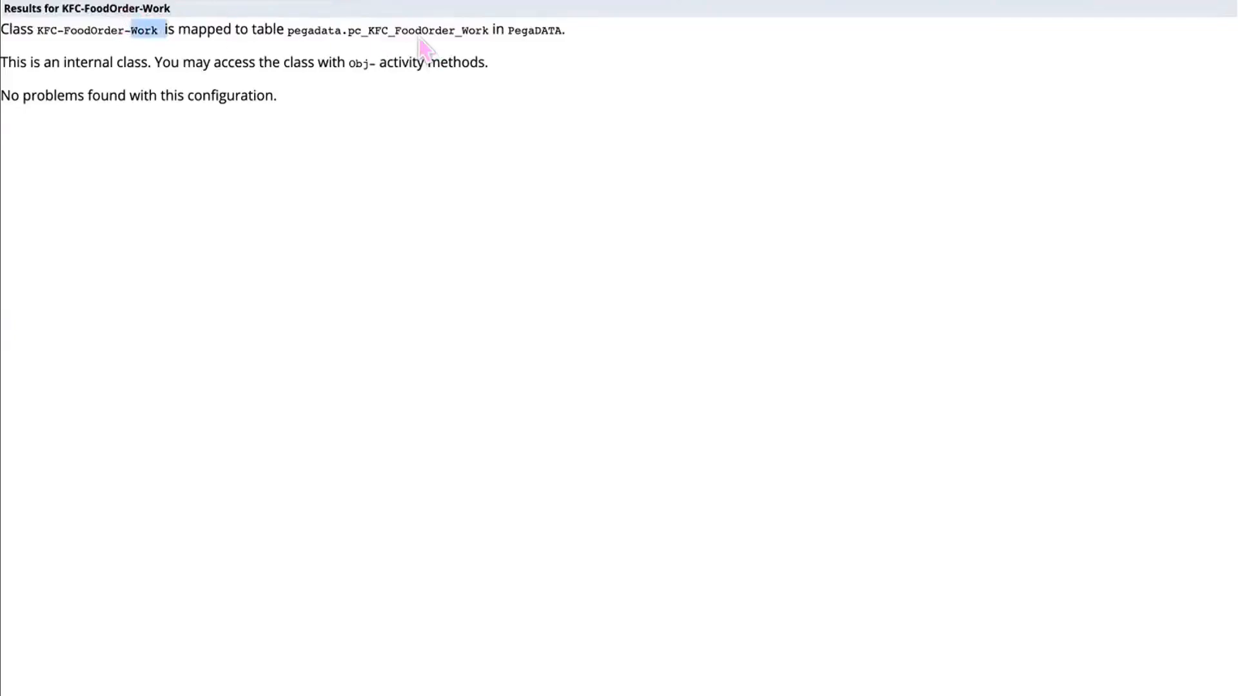
pyautogui.click(288, 29)
pyautogui.moveTo(287, 30); pyautogui.dragTo(443, 31)
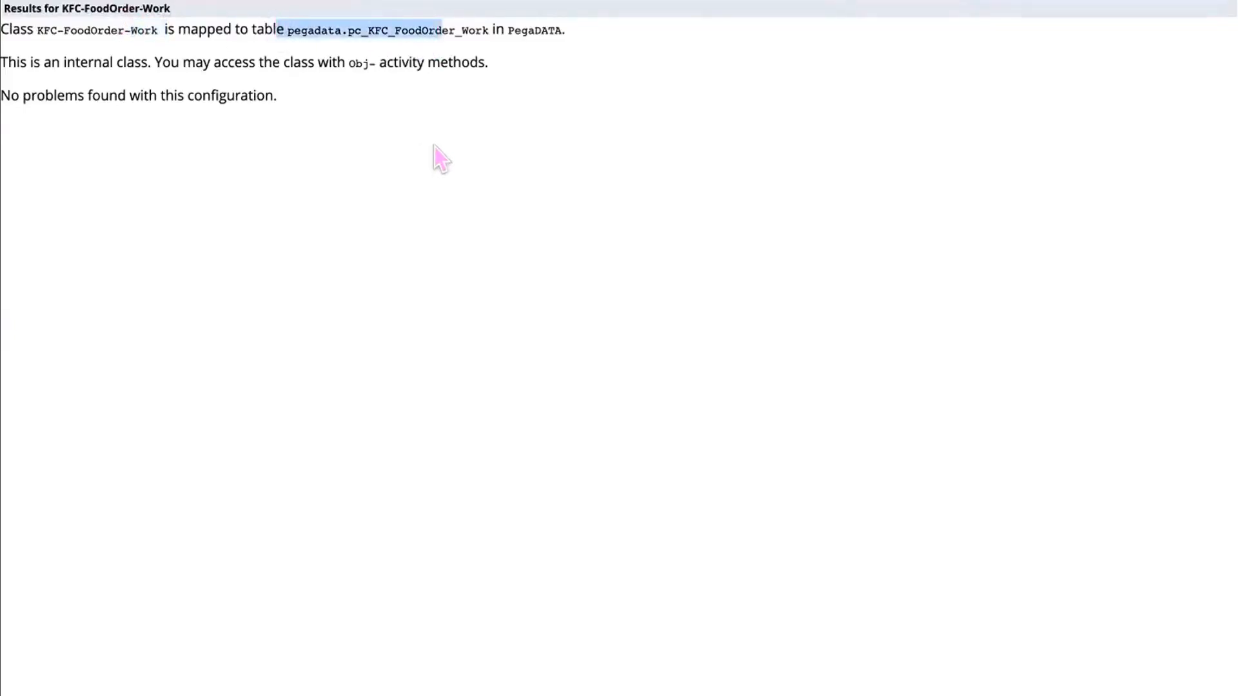
pyautogui.click(444, 57)
pyautogui.moveTo(460, 30); pyautogui.dragTo(330, 11)
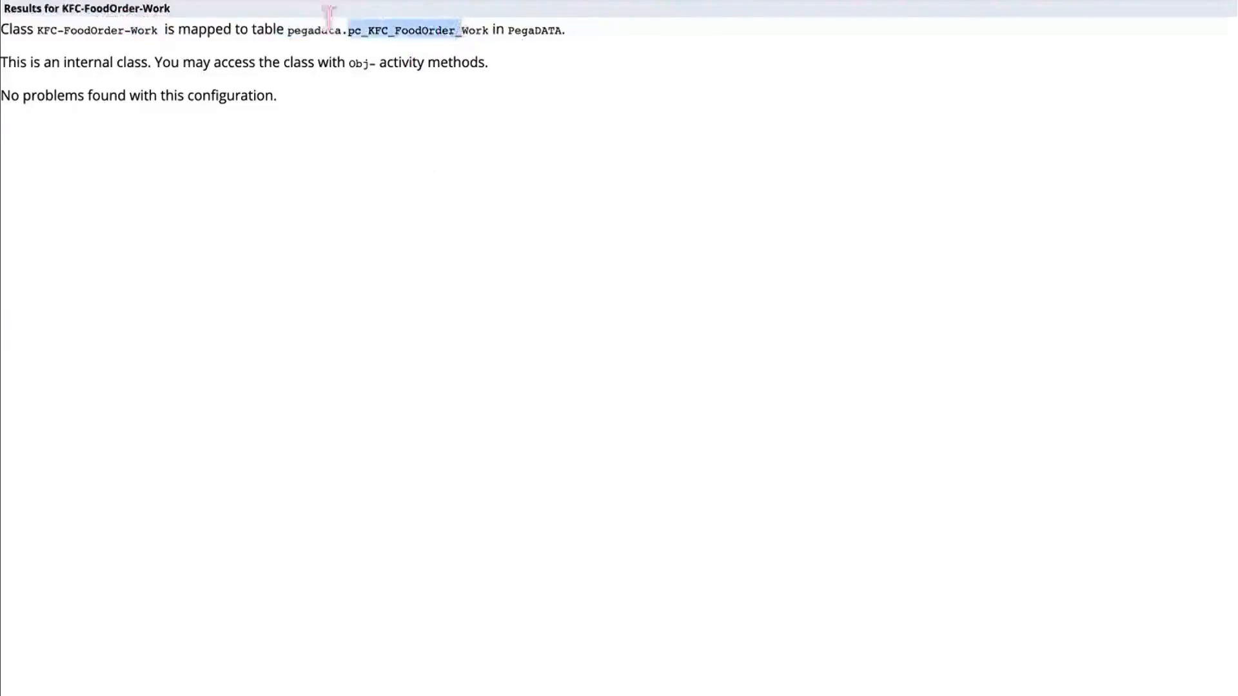
pyautogui.moveTo(329, 12); pyautogui.dragTo(301, 13)
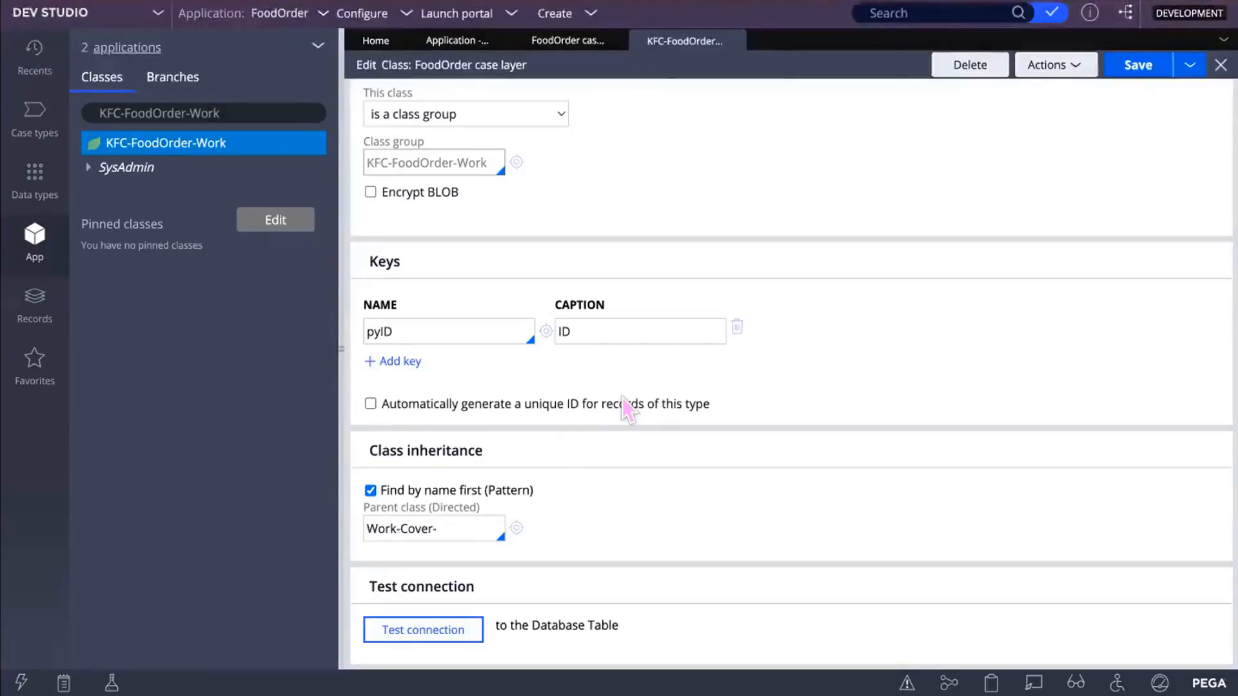
pyautogui.moveTo(622, 398)
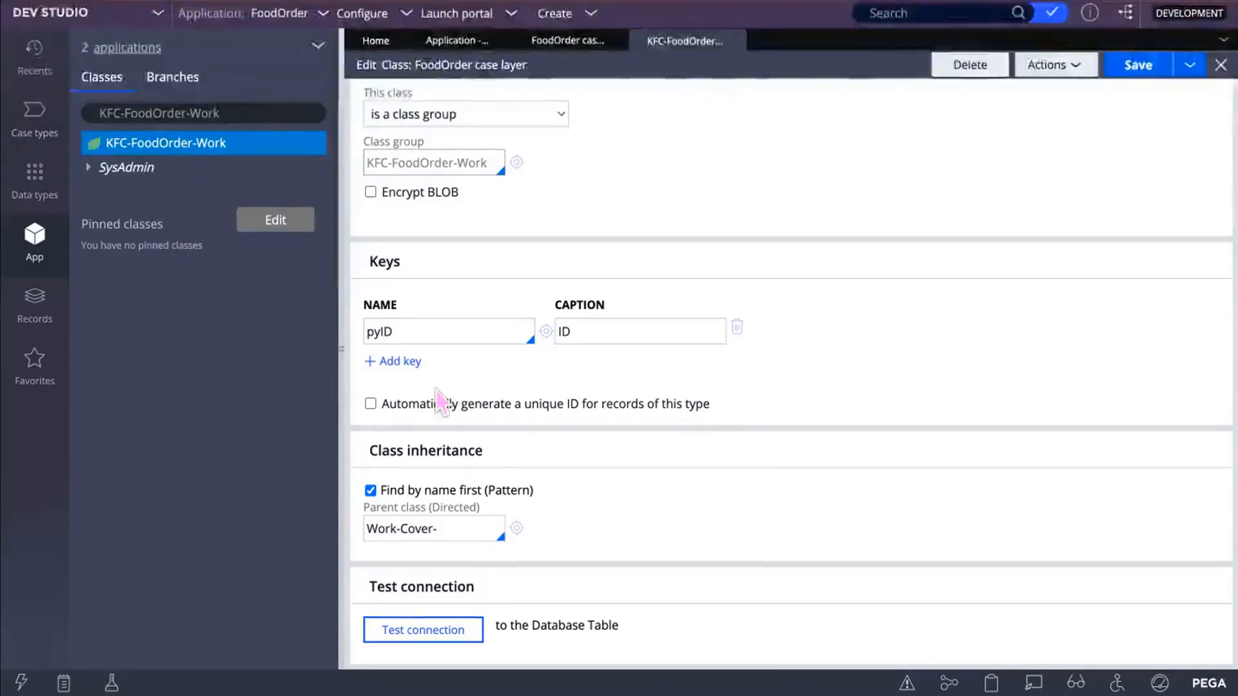
pyautogui.scroll(3, 435, 389)
pyautogui.scroll(2, 424, 389)
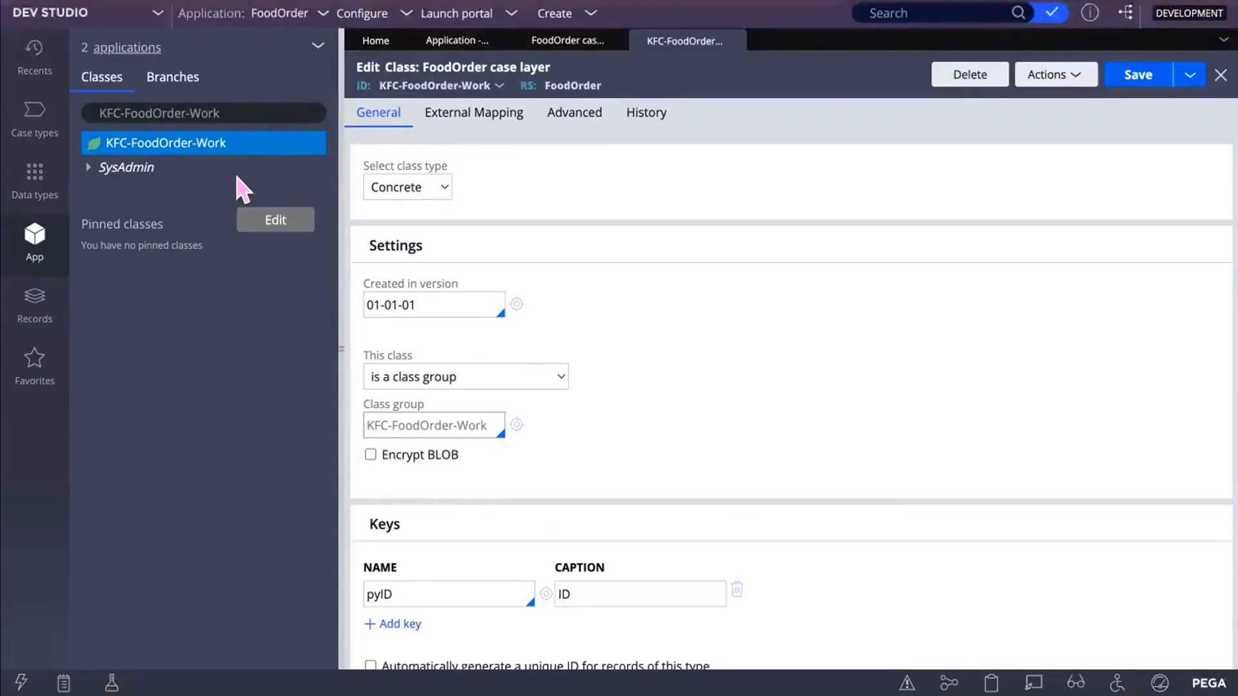
# Step: From the FoodOrder Case types list, begin a new case type named onlineorder
pyautogui.click(34, 115)
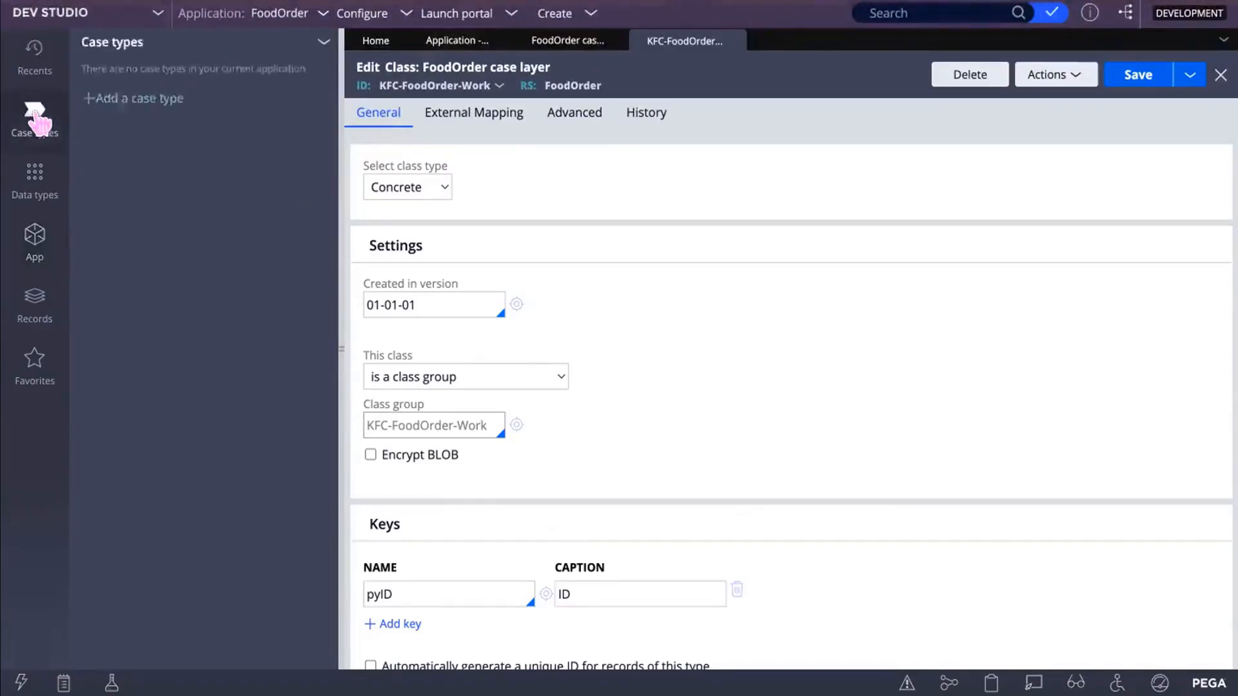
pyautogui.click(90, 100)
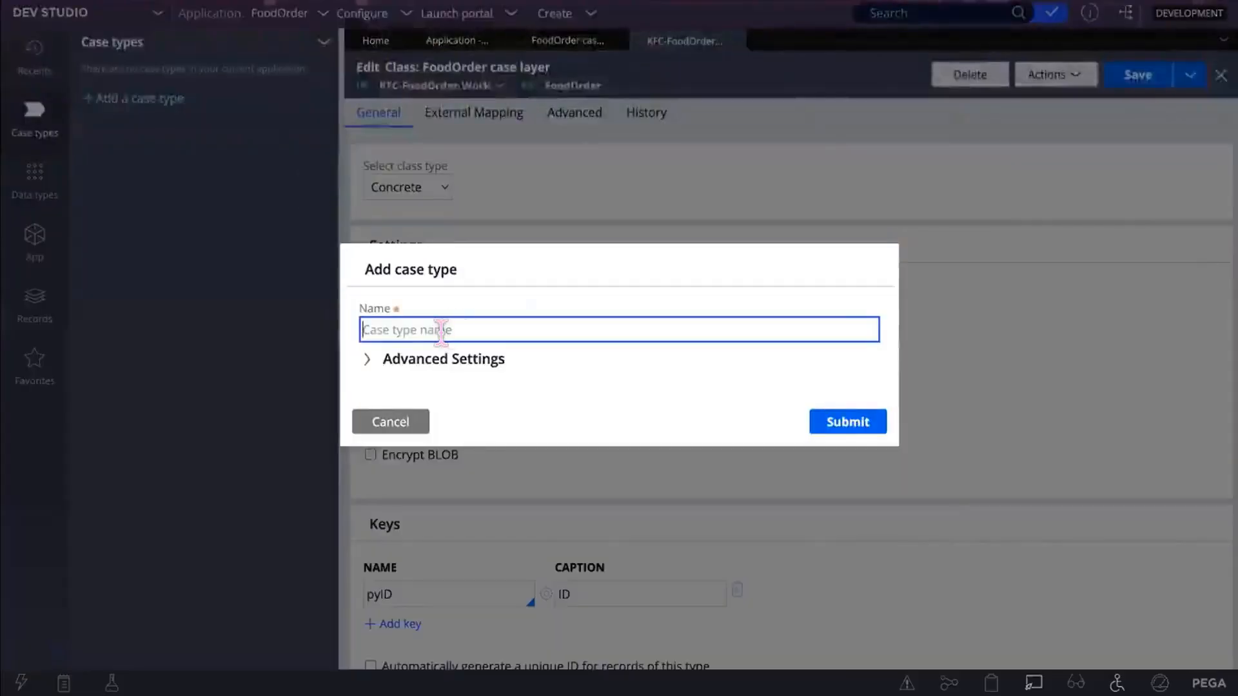
pyautogui.write('o')
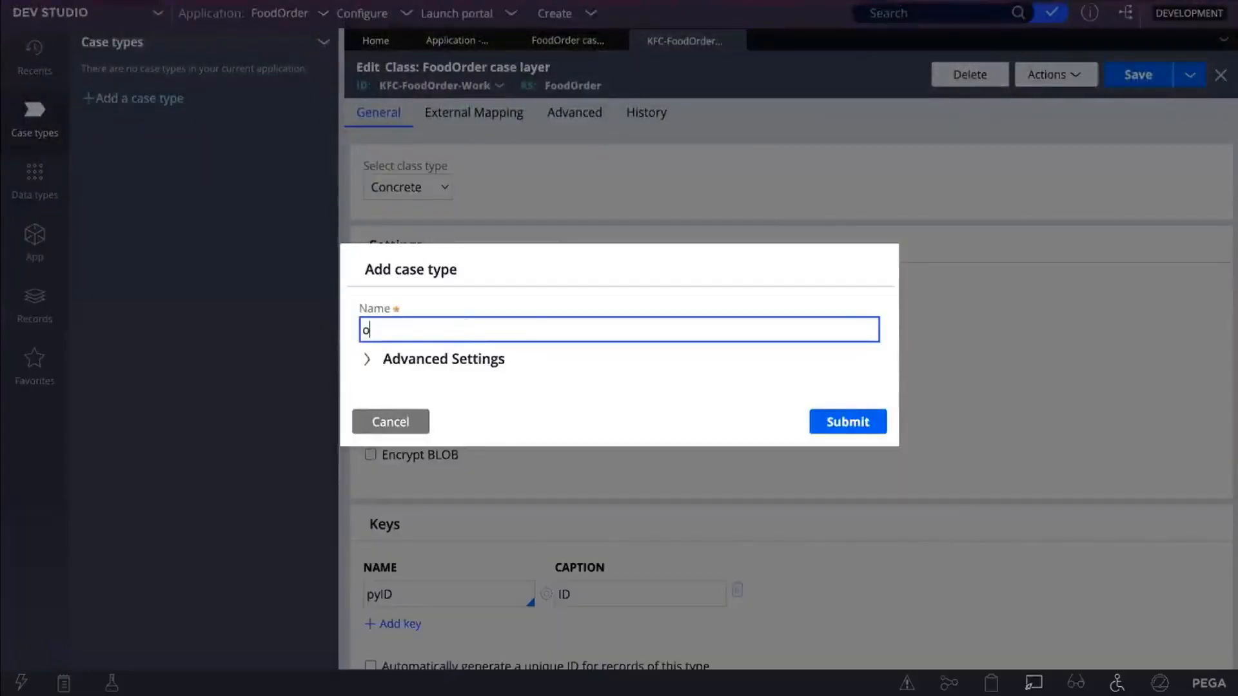
pyautogui.write('nline')
pyautogui.write('order')
# Step: Change the case type name to NewOrder, with a capital N and O
pyautogui.press('BackSpace')
pyautogui.press('BackSpace')
pyautogui.press('BackSpace')
pyautogui.press('BackSpace')
pyautogui.press('BackSpace')
pyautogui.press('BackSpace')
pyautogui.press('BackSpace')
pyautogui.press('BackSpace')
pyautogui.press('BackSpace')
pyautogui.press('BackSpace')
pyautogui.press('BackSpace')
pyautogui.write('neworder')
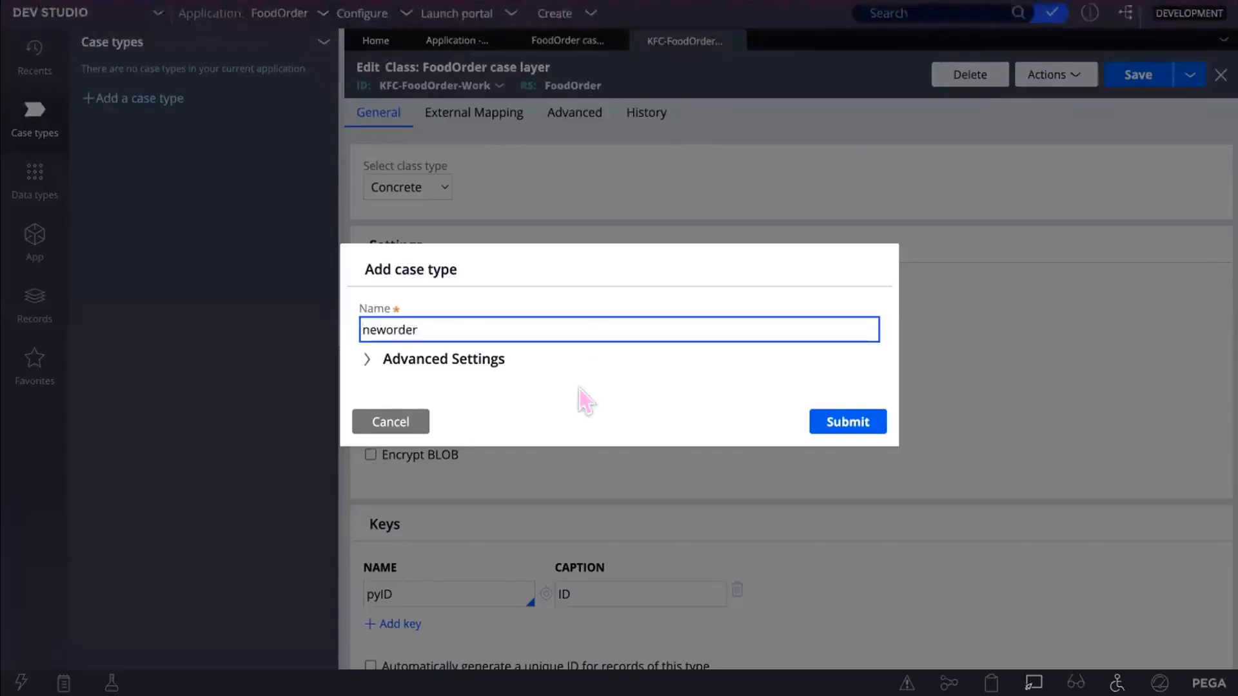
pyautogui.press('Home')
pyautogui.click(368, 322)
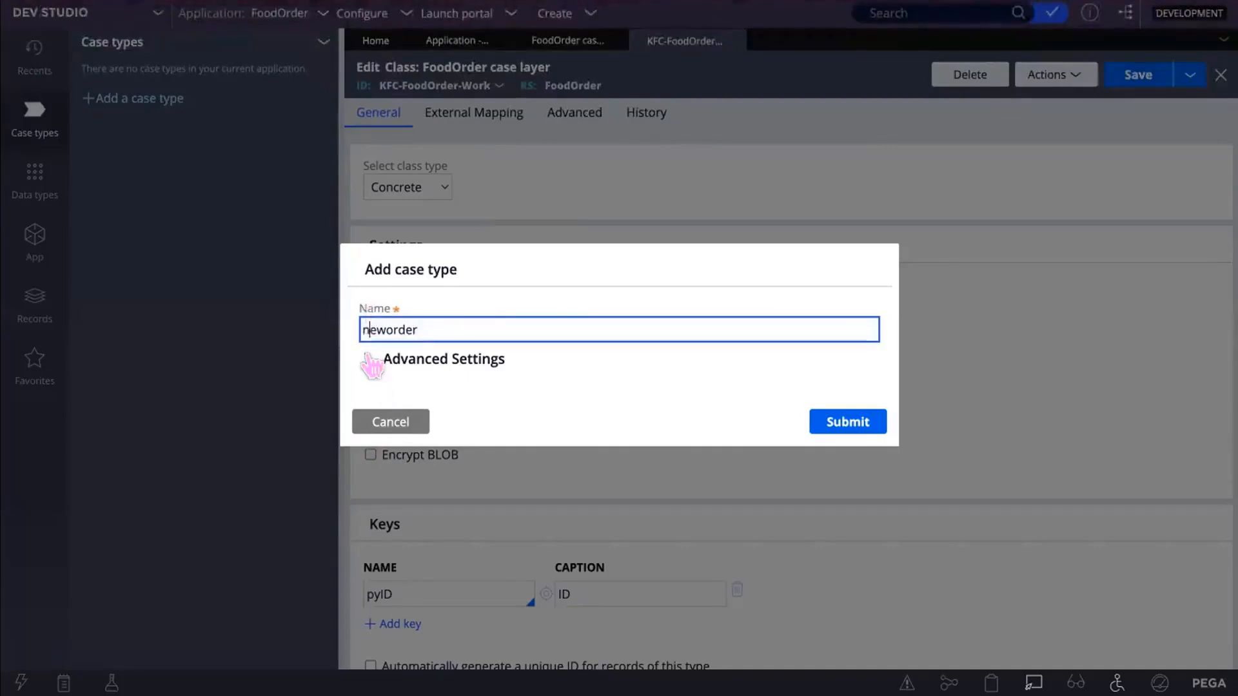
pyautogui.press('BackSpace')
pyautogui.write('NewO')
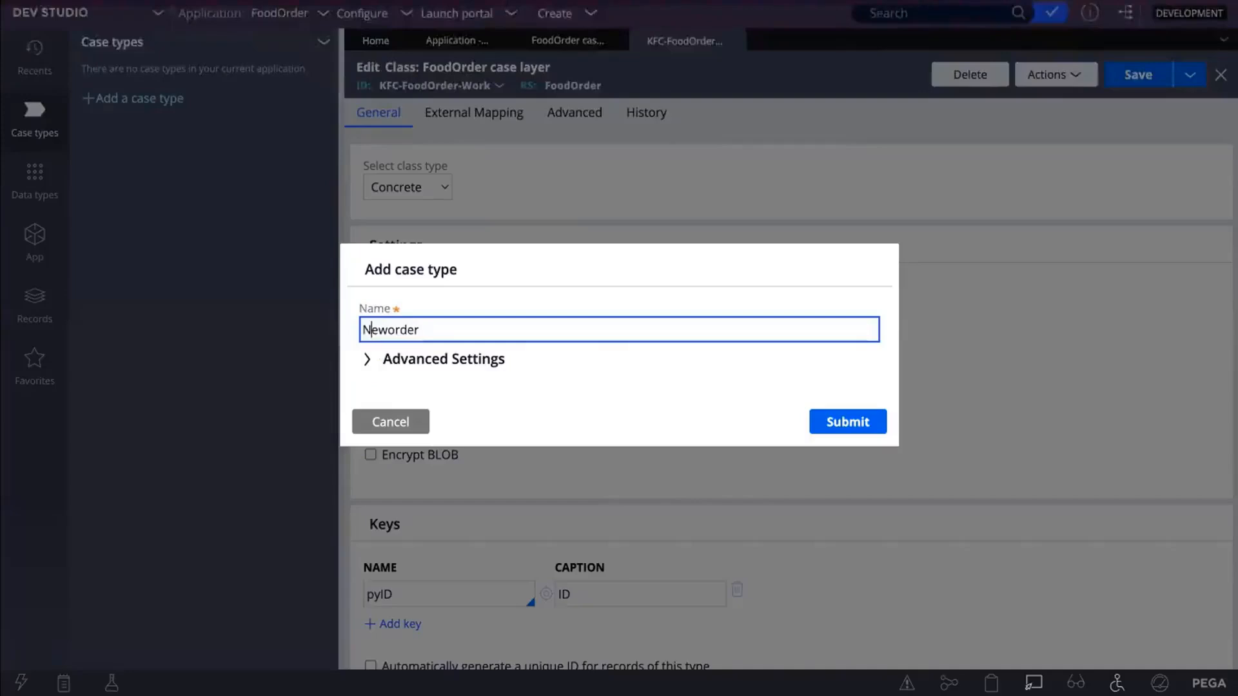
pyautogui.click(392, 326)
pyautogui.press('BackSpace')
pyautogui.write('O')
# Step: Submit the NewOrder case type and open it from the Case types list
pyautogui.click(837, 425)
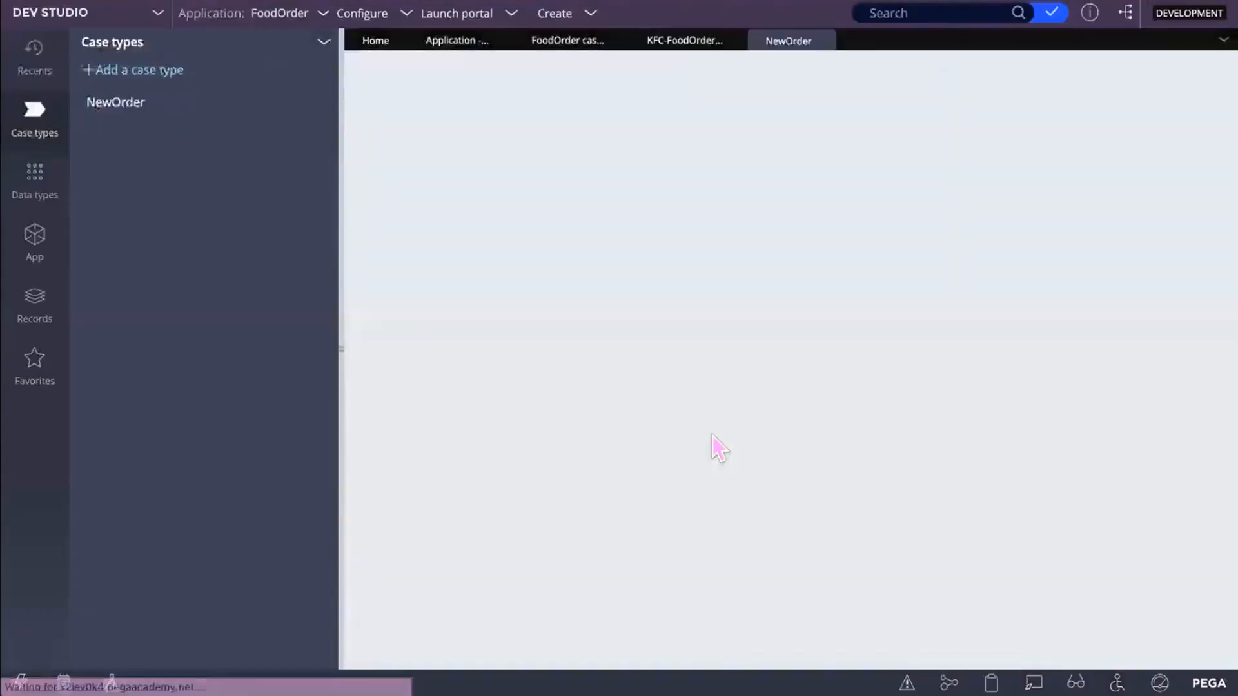
pyautogui.click(110, 103)
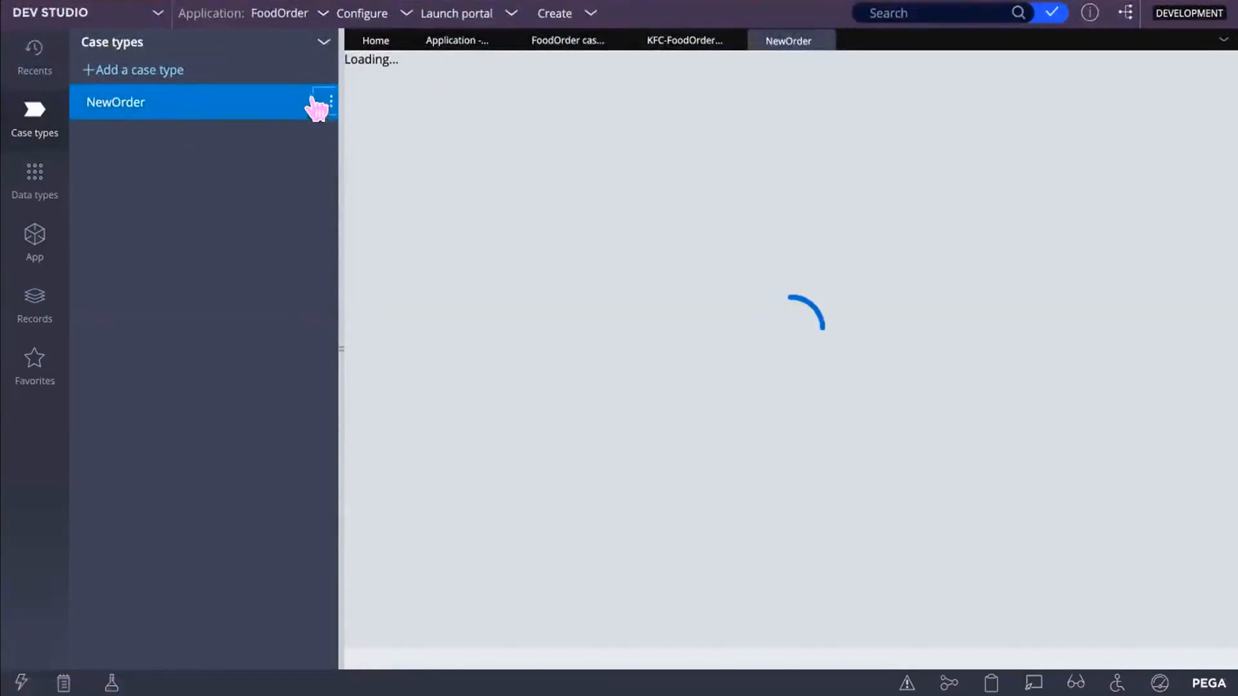
pyautogui.click(330, 105)
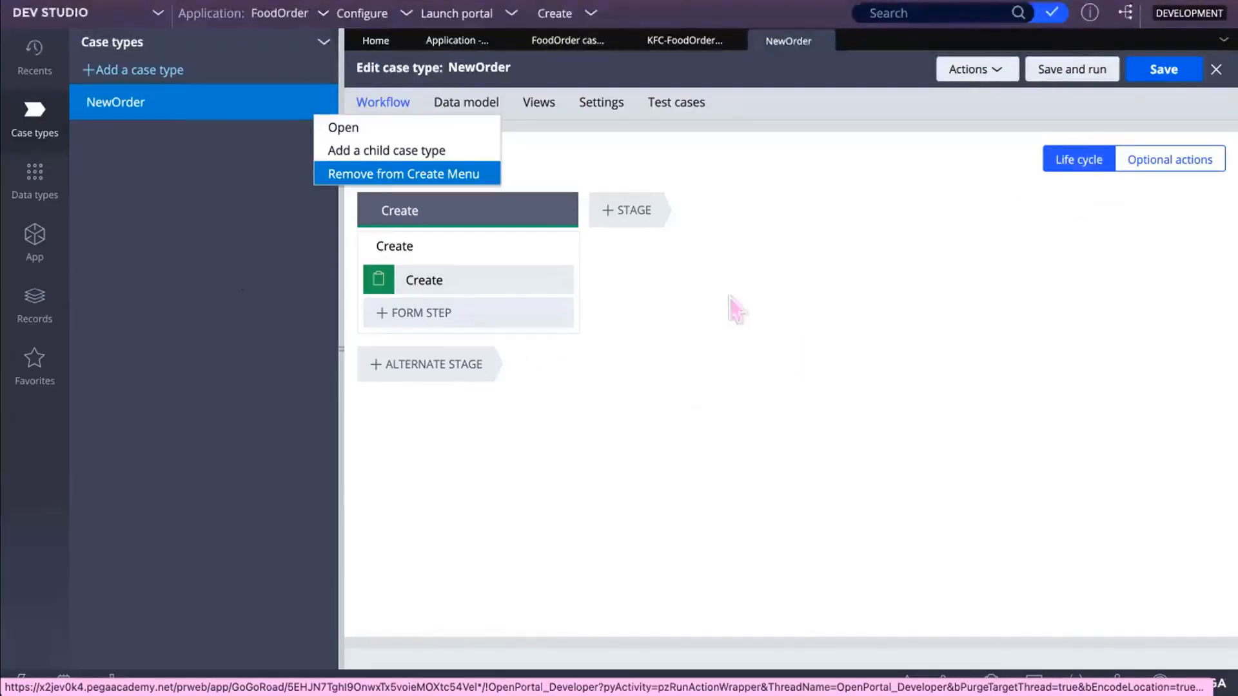
pyautogui.click(627, 153)
# Step: Keep the single Create stage's name unchanged and show the case type's Actions menu
pyautogui.click(419, 210)
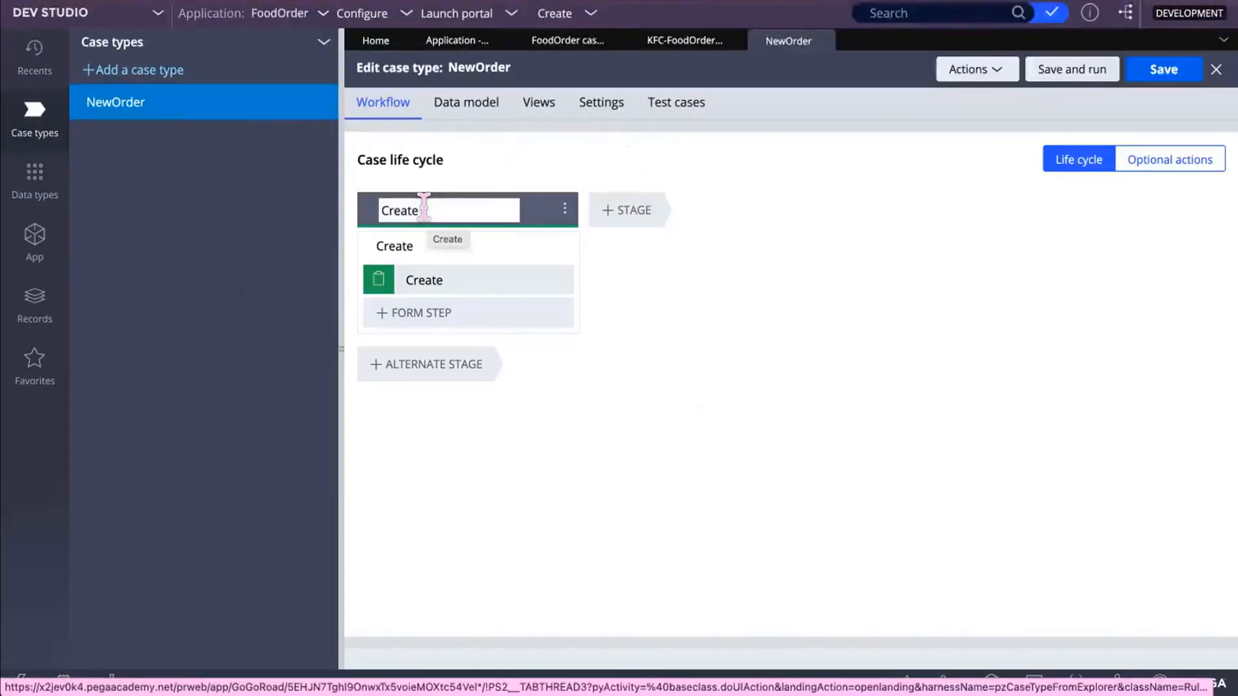
pyautogui.press('Return')
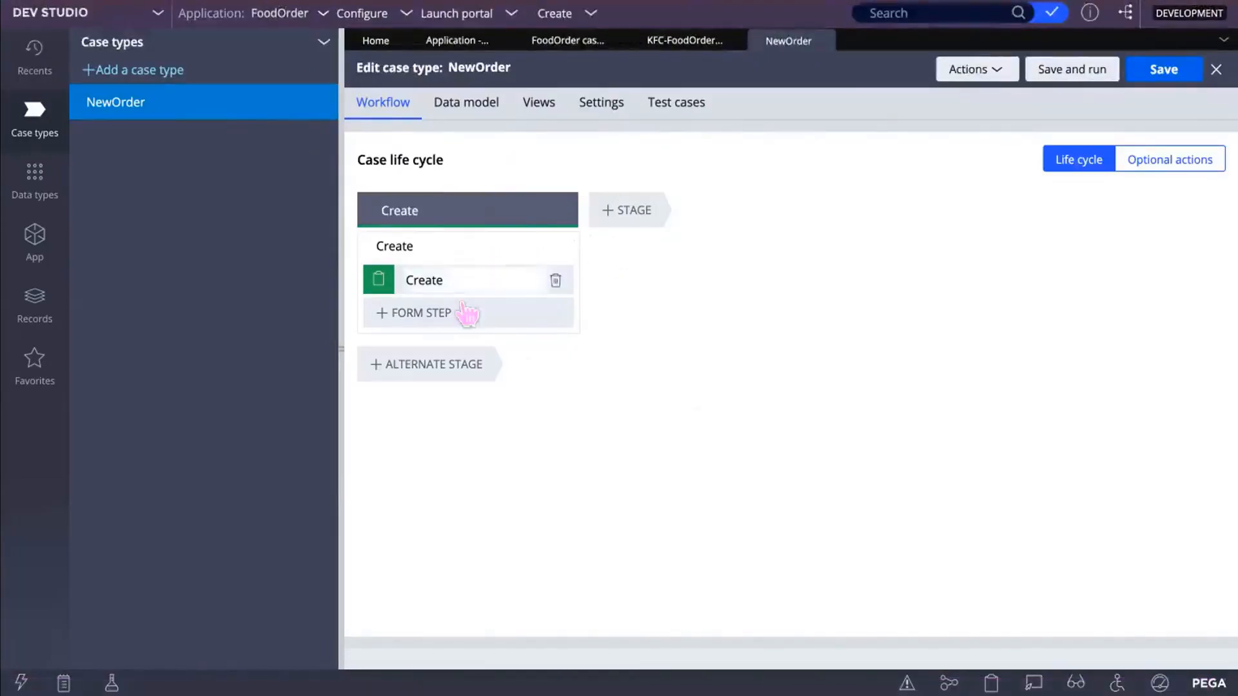
pyautogui.click(1001, 72)
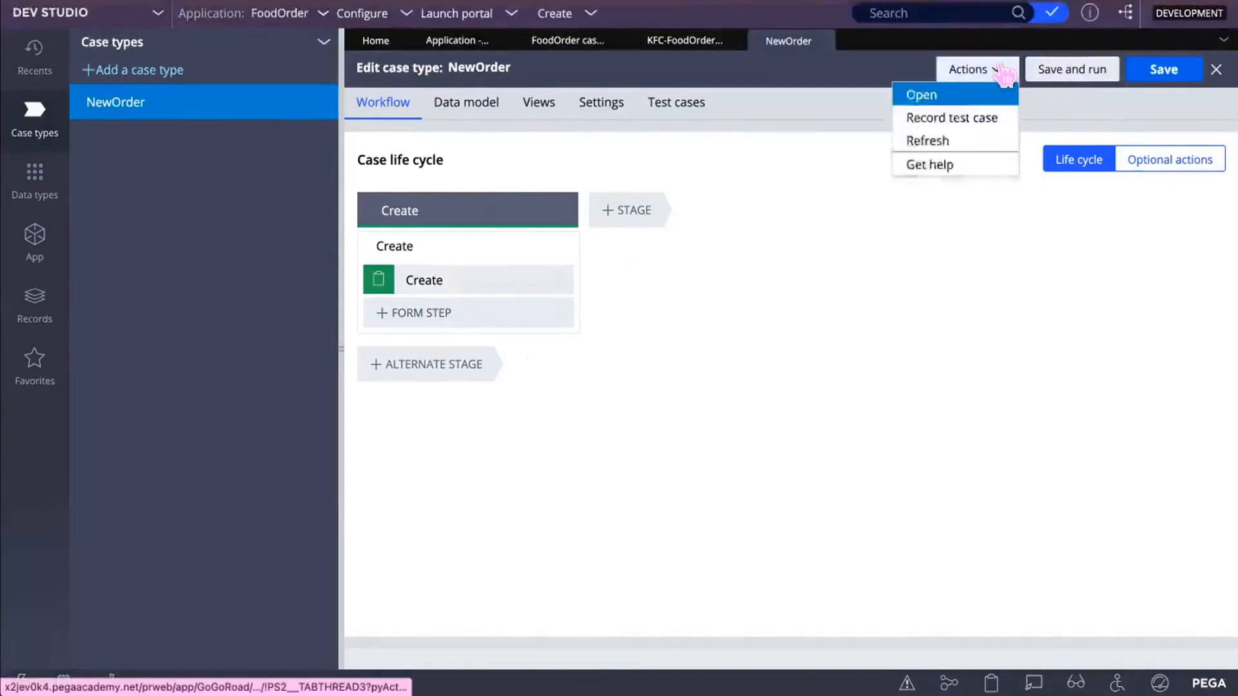
# Step: Open NewOrder's pyDefault case type rule and its FoodOrder:01-01-01 ruleset link
pyautogui.click(956, 91)
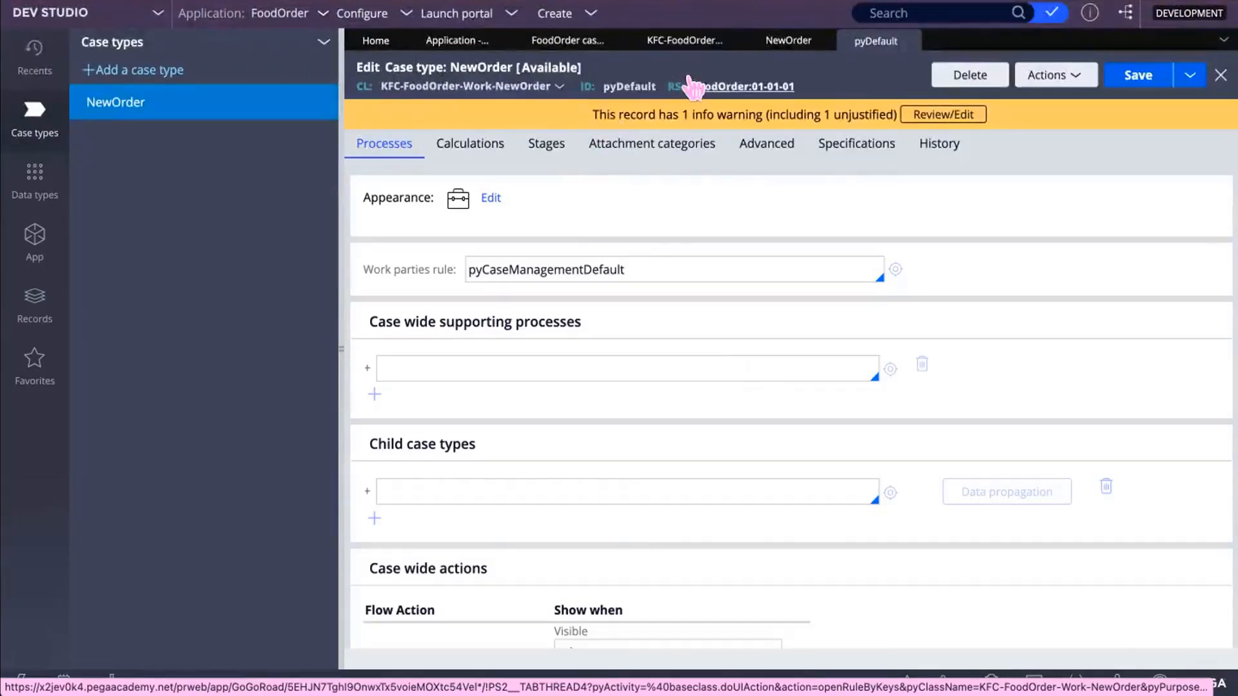
pyautogui.click(732, 87)
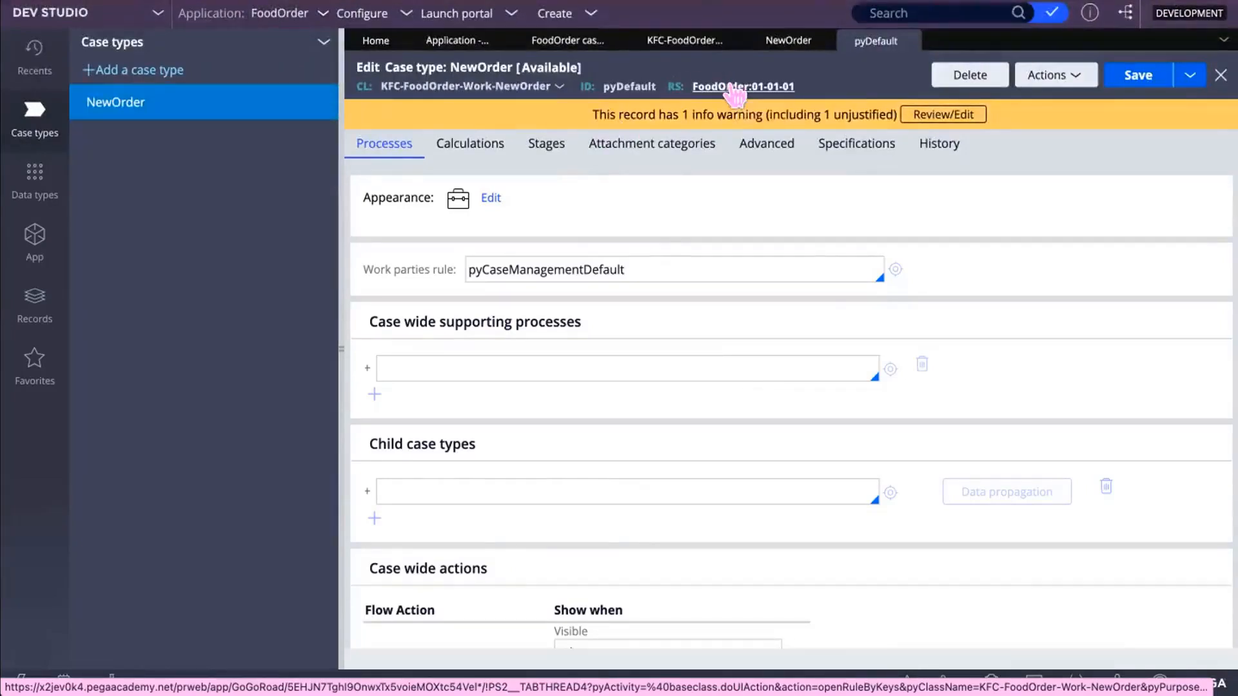